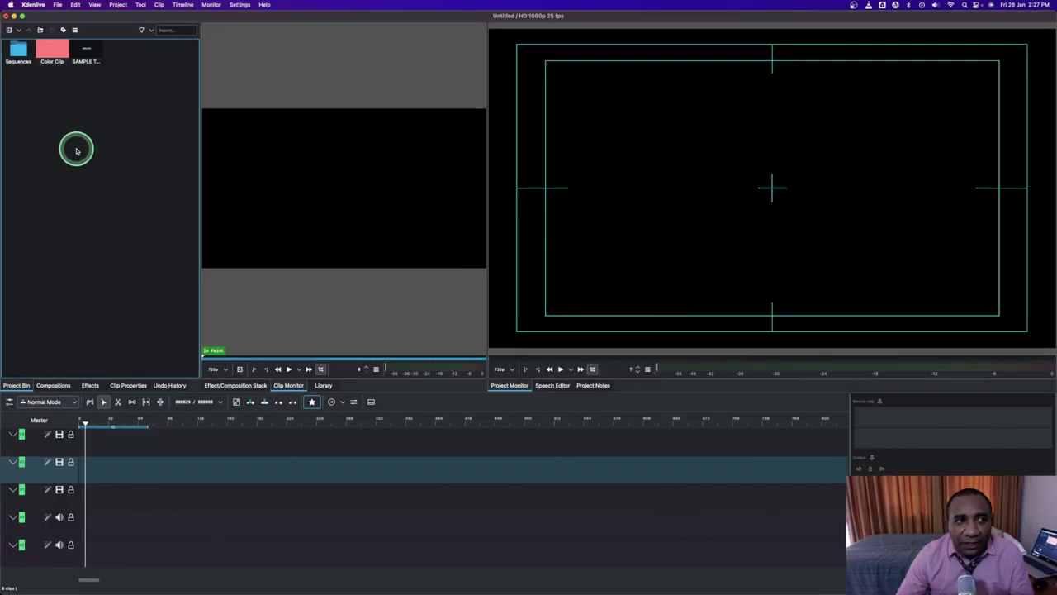
# Step: Preview the project's clips and place the Color Clip at the start of the lowest video track
pyautogui.click(60, 58)
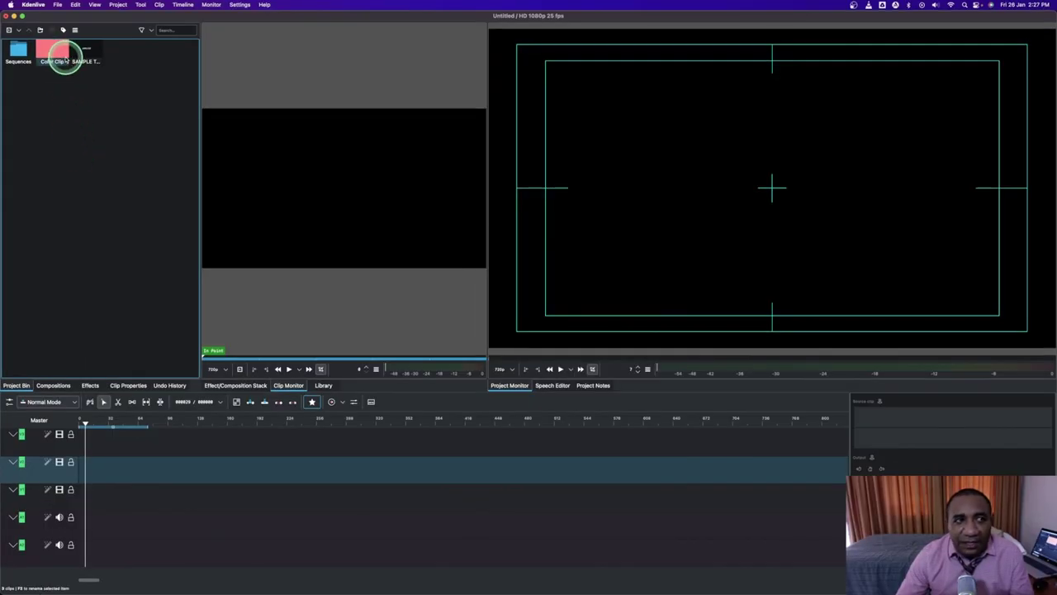
pyautogui.click(85, 51)
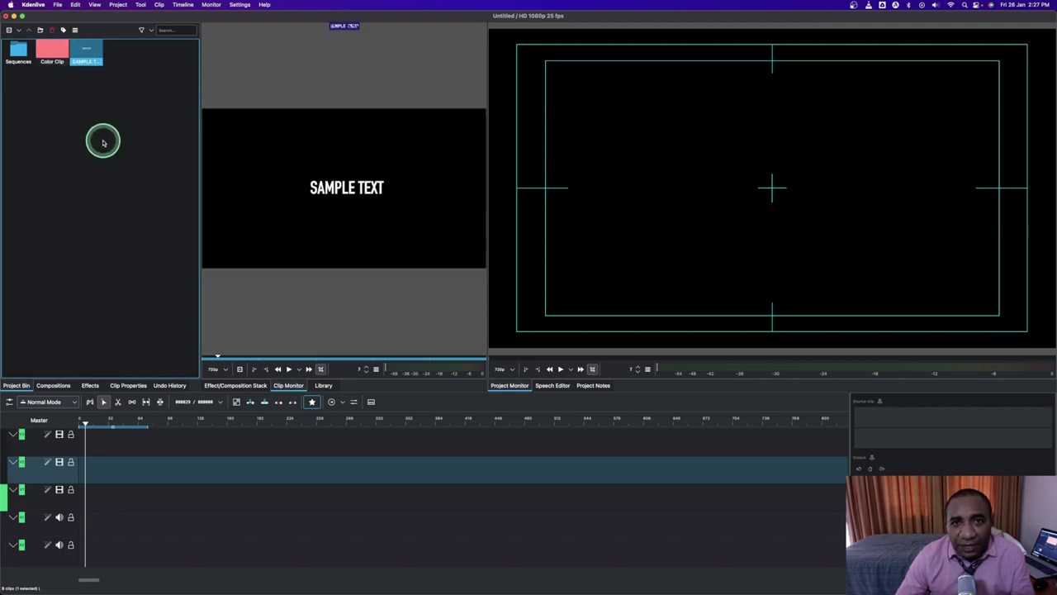
pyautogui.click(50, 52)
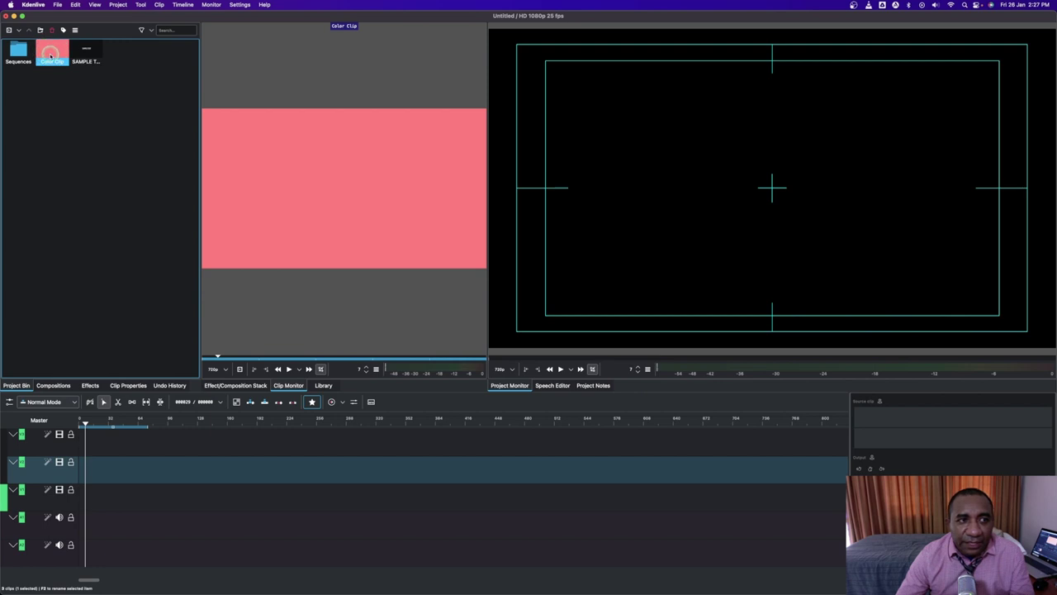
pyautogui.moveTo(49, 54); pyautogui.dragTo(104, 500)
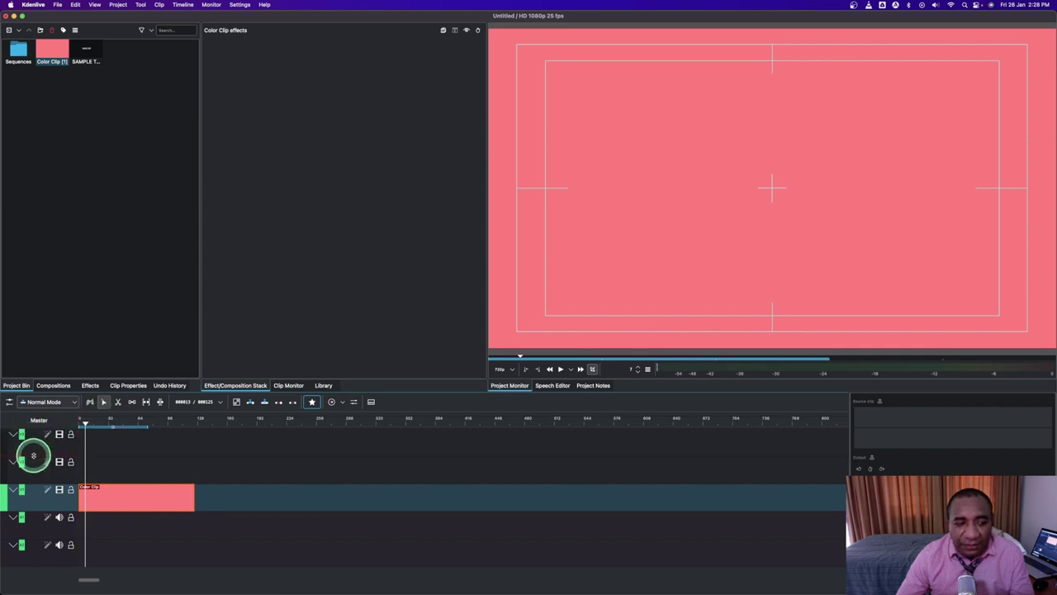
# Step: Apply the custom Vertical Line effect to the Color Clip on the timeline
pyautogui.click(130, 500)
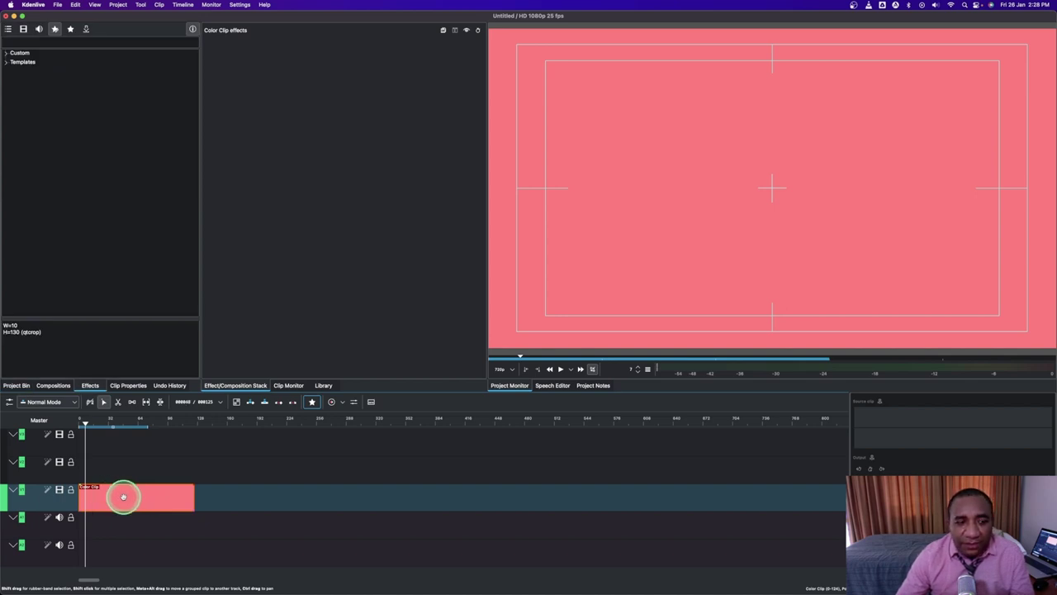
pyautogui.click(20, 54)
pyautogui.doubleClick(20, 53)
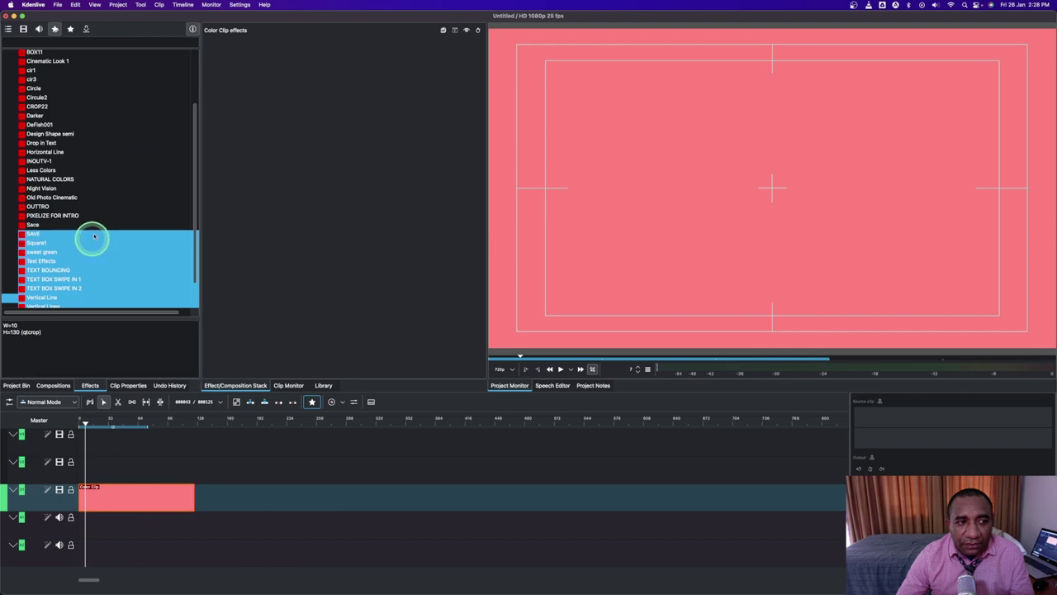
pyautogui.scroll(-4, 80, 236)
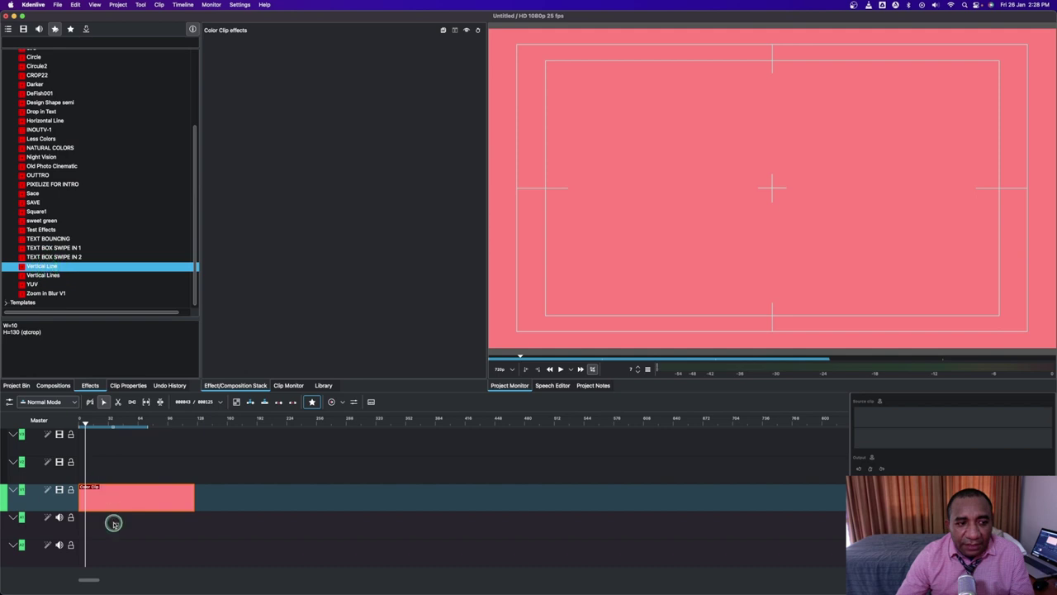
pyautogui.moveTo(109, 496); pyautogui.dragTo(112, 496)
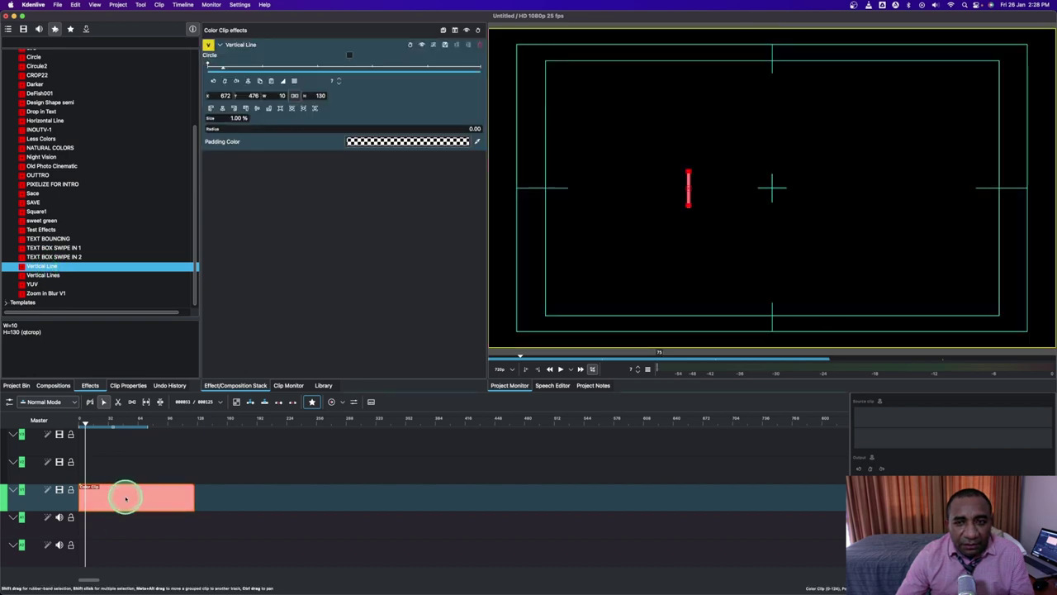
# Step: Return the playhead to the timeline start and add the favourite Transform effect to the Color Clip
pyautogui.click(83, 419)
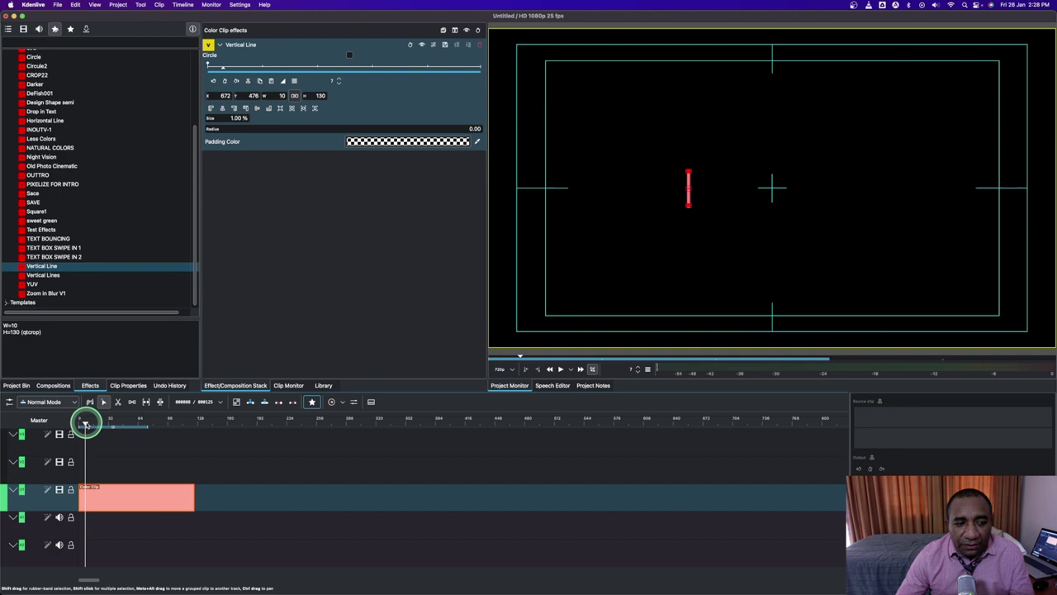
pyautogui.moveTo(85, 424); pyautogui.dragTo(77, 424)
pyautogui.click(111, 496)
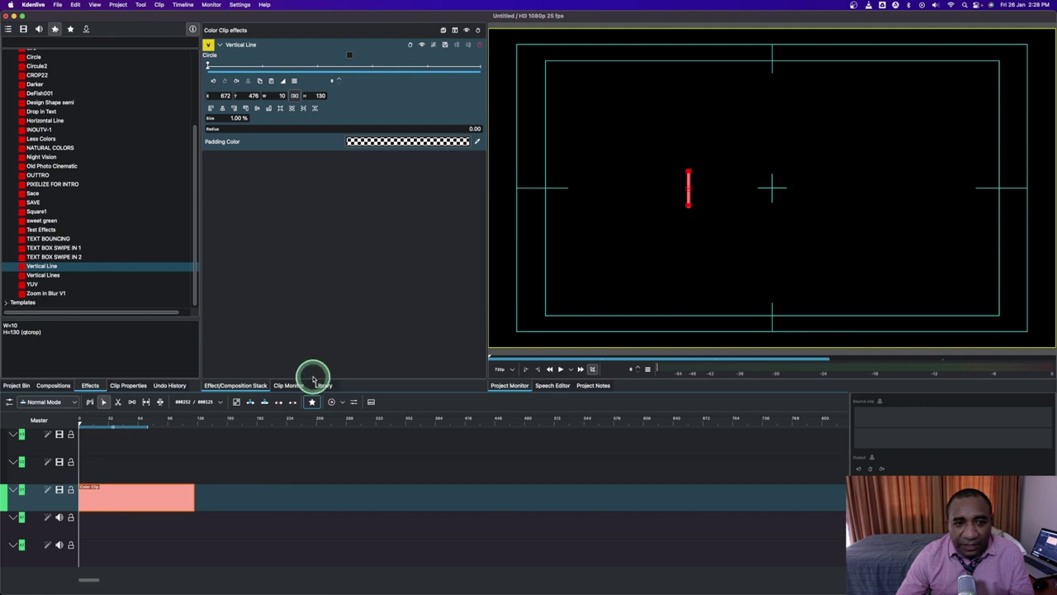
pyautogui.click(311, 402)
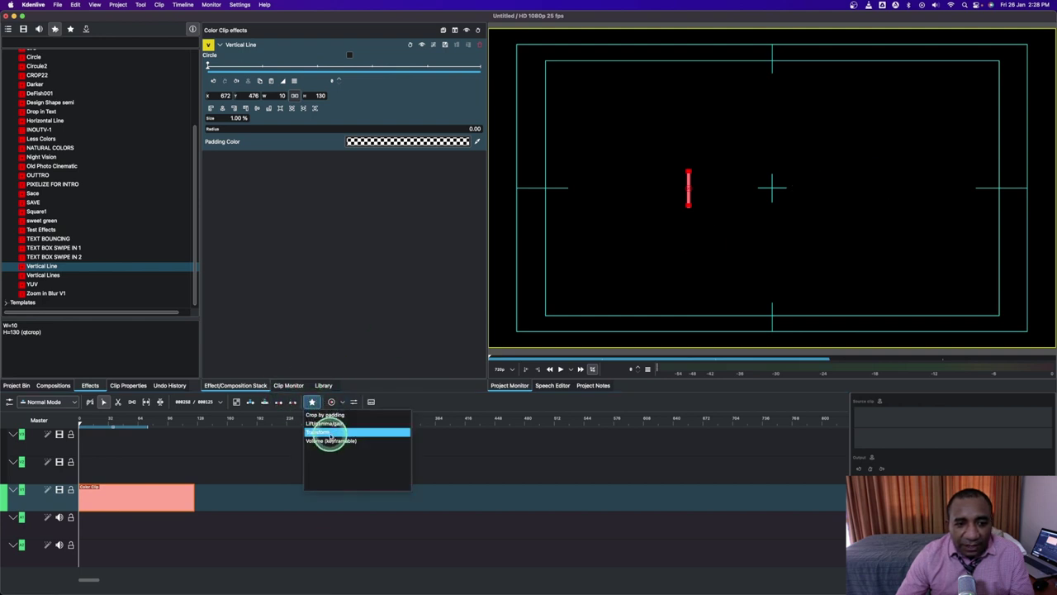
pyautogui.moveTo(322, 438); pyautogui.dragTo(160, 496)
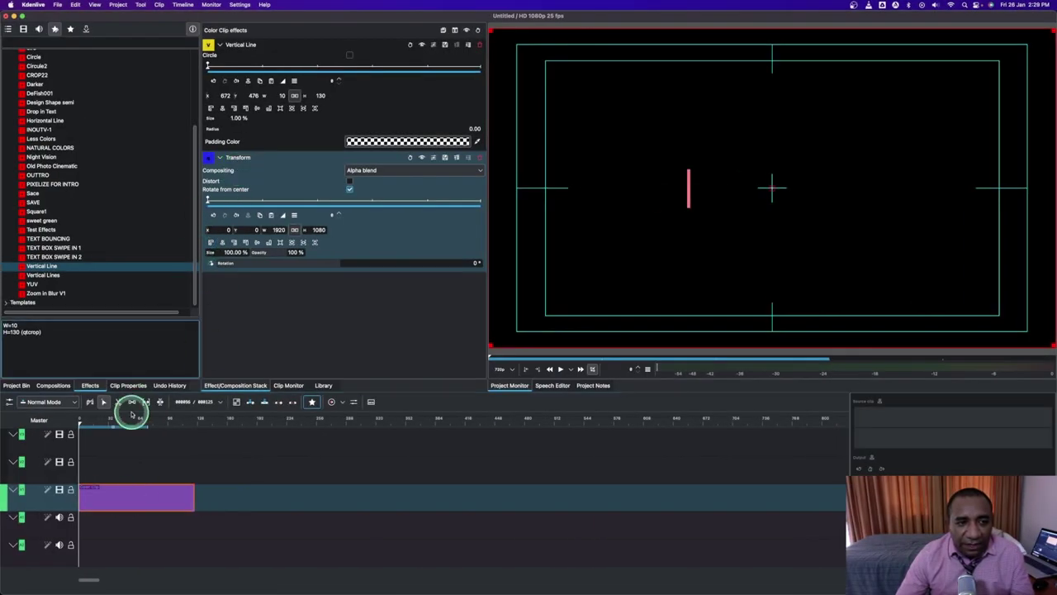
# Step: Duplicate the line clip onto the start of the video track above and set the copy's Transform X position to 570
pyautogui.rightClick(146, 493)
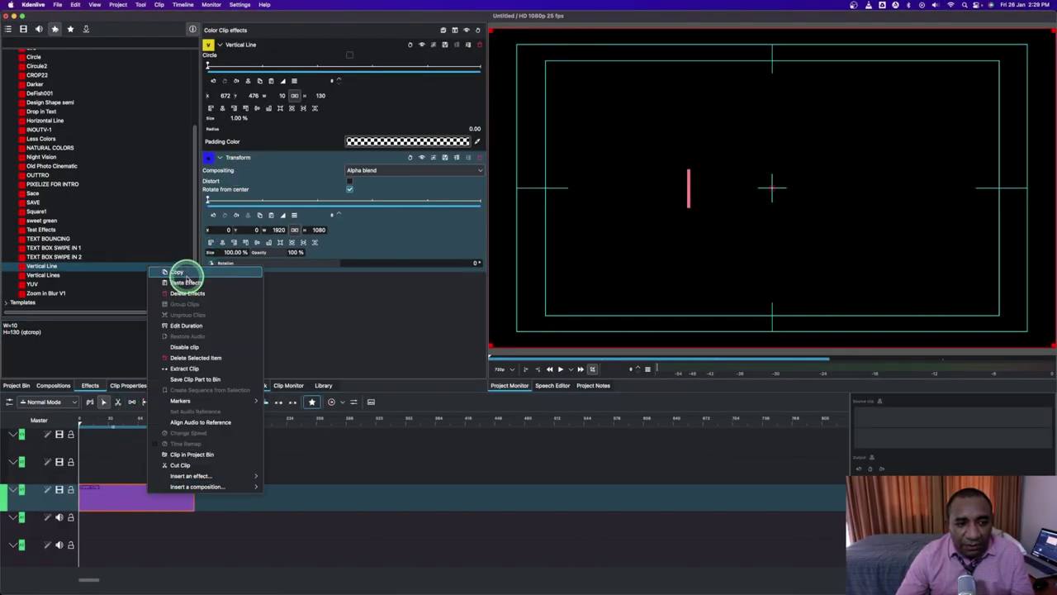
pyautogui.rightClick(106, 463)
pyautogui.click(126, 468)
pyautogui.moveTo(160, 464); pyautogui.dragTo(108, 468)
pyautogui.click(96, 423)
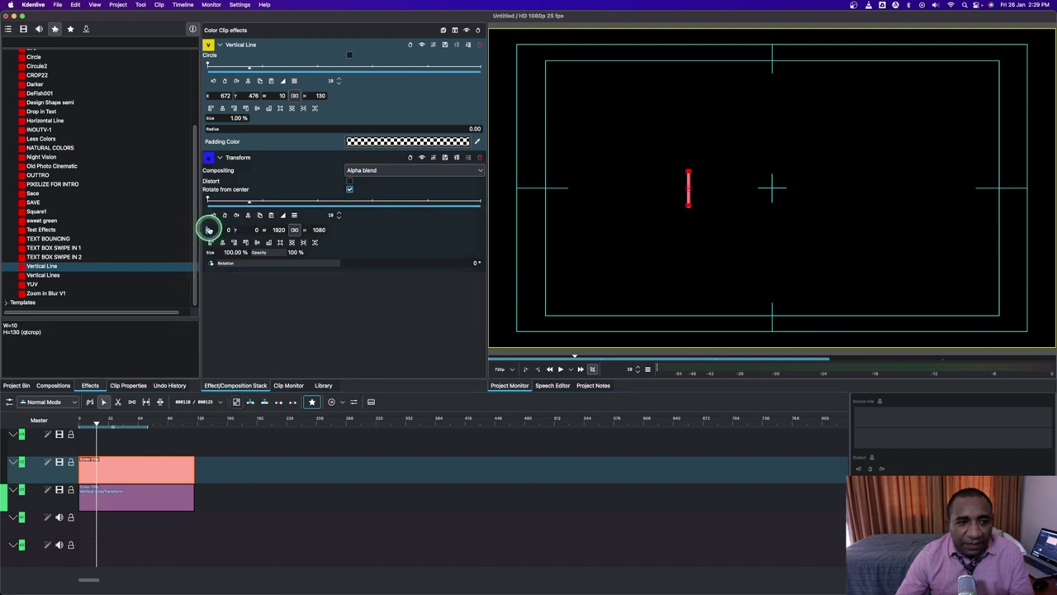
pyautogui.moveTo(207, 229); pyautogui.dragTo(447, 239)
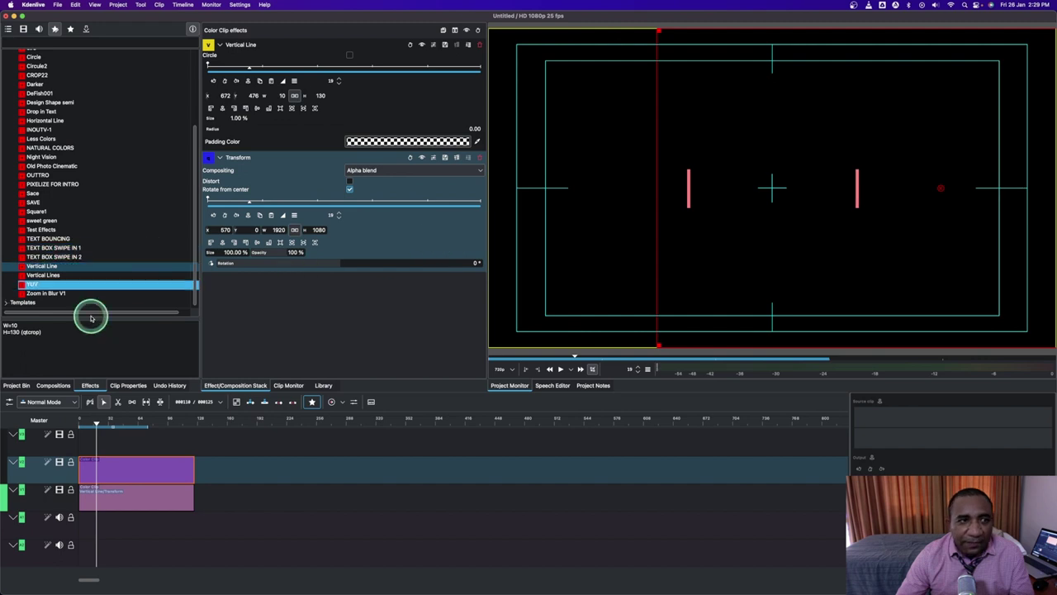
# Step: Place the SAMPLE TEXT title clip at the start of the uppermost video track
pyautogui.click(16, 385)
pyautogui.click(85, 50)
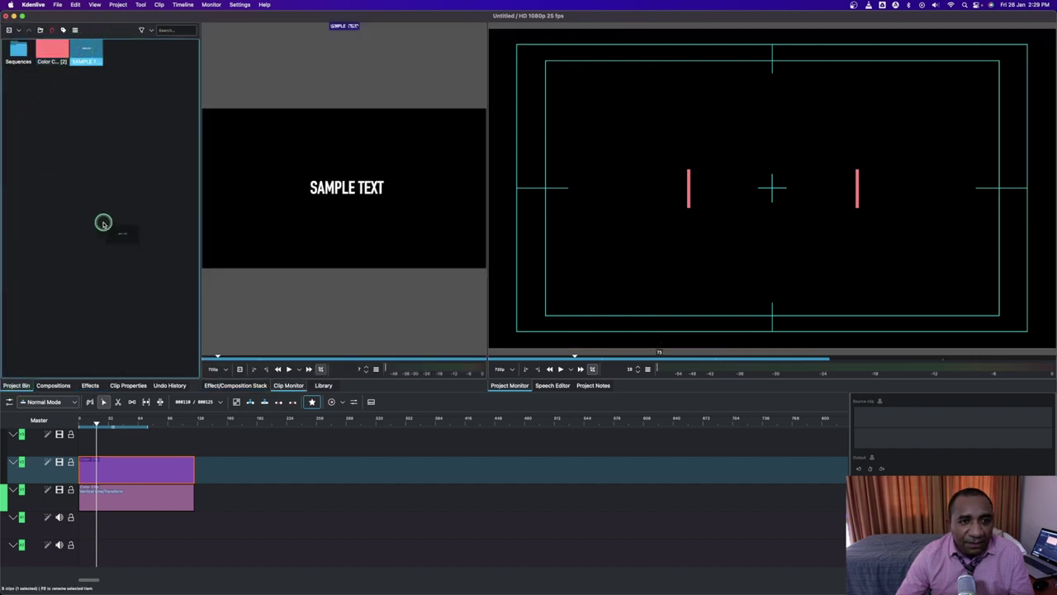
pyautogui.moveTo(103, 223); pyautogui.dragTo(108, 443)
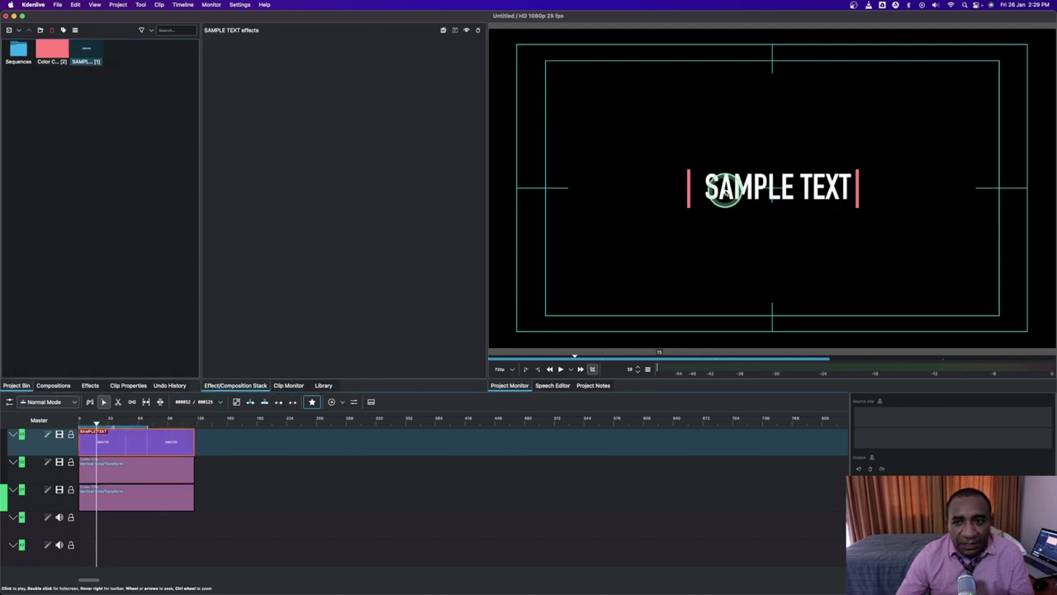
pyautogui.click(223, 429)
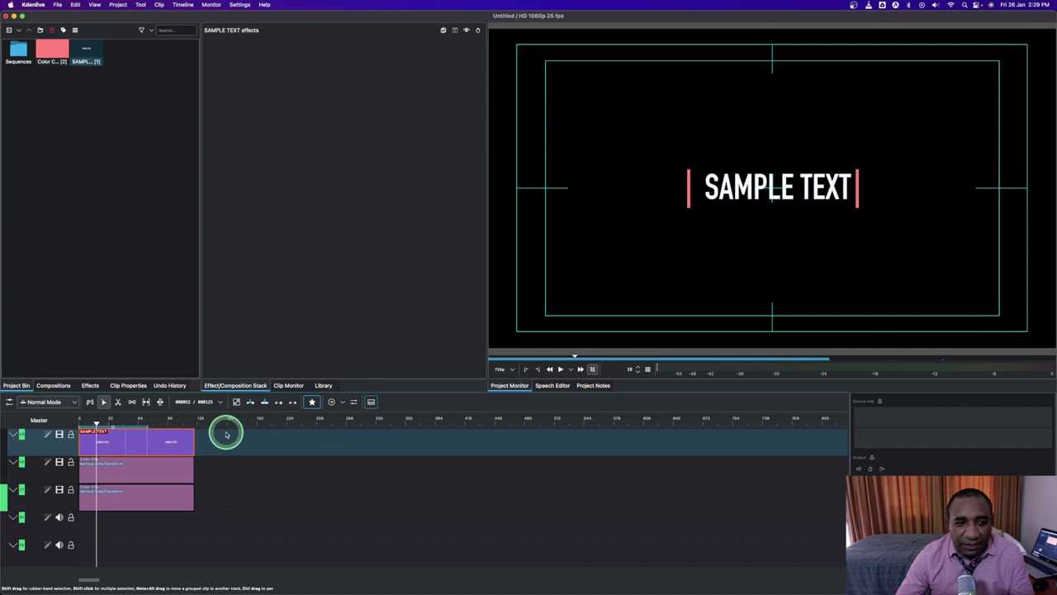
# Step: Frame the title by setting the lower line clip's Transform to X 32, Y -7 and the upper line clip's Y to -12
pyautogui.click(154, 483)
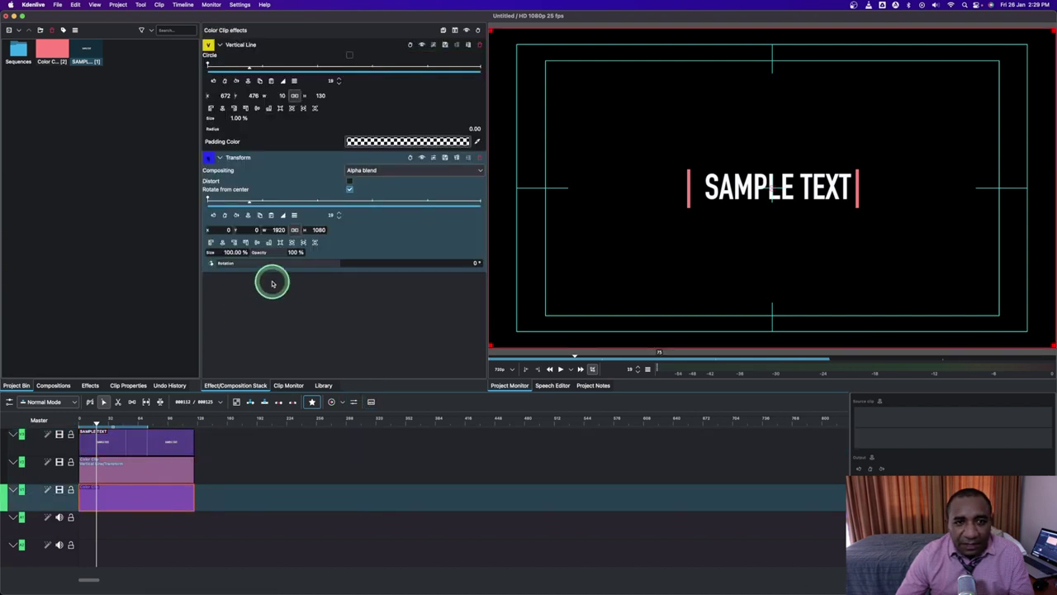
pyautogui.moveTo(207, 229); pyautogui.dragTo(224, 227)
pyautogui.click(256, 230)
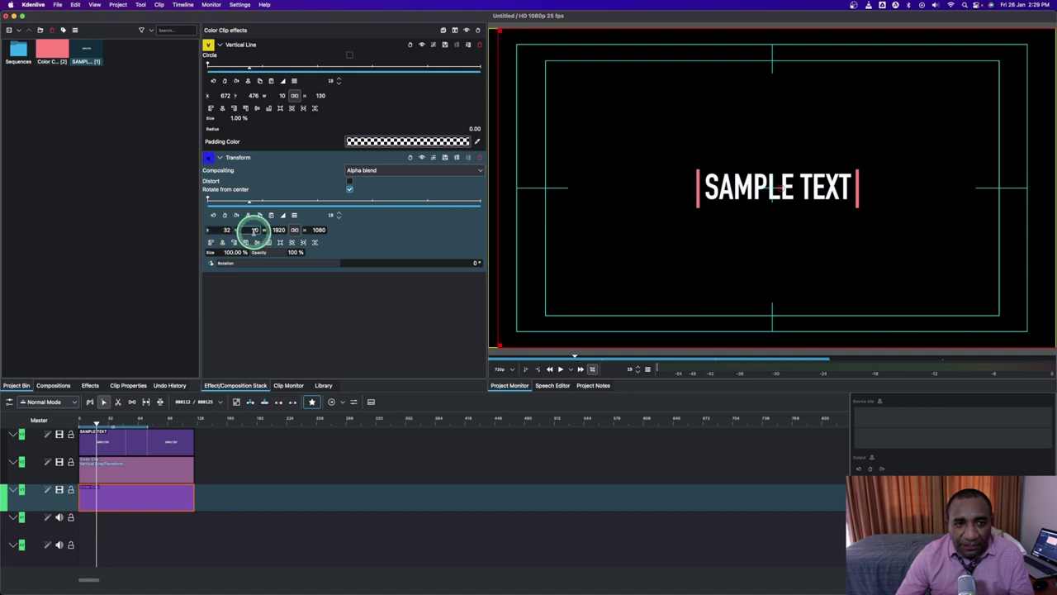
pyautogui.moveTo(235, 232); pyautogui.dragTo(229, 233)
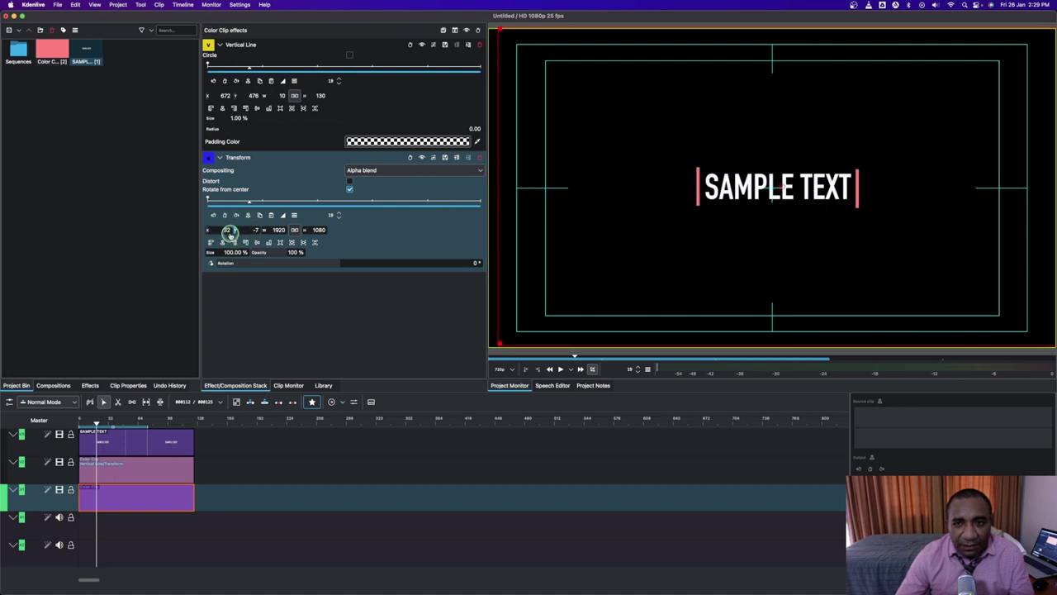
pyautogui.click(137, 473)
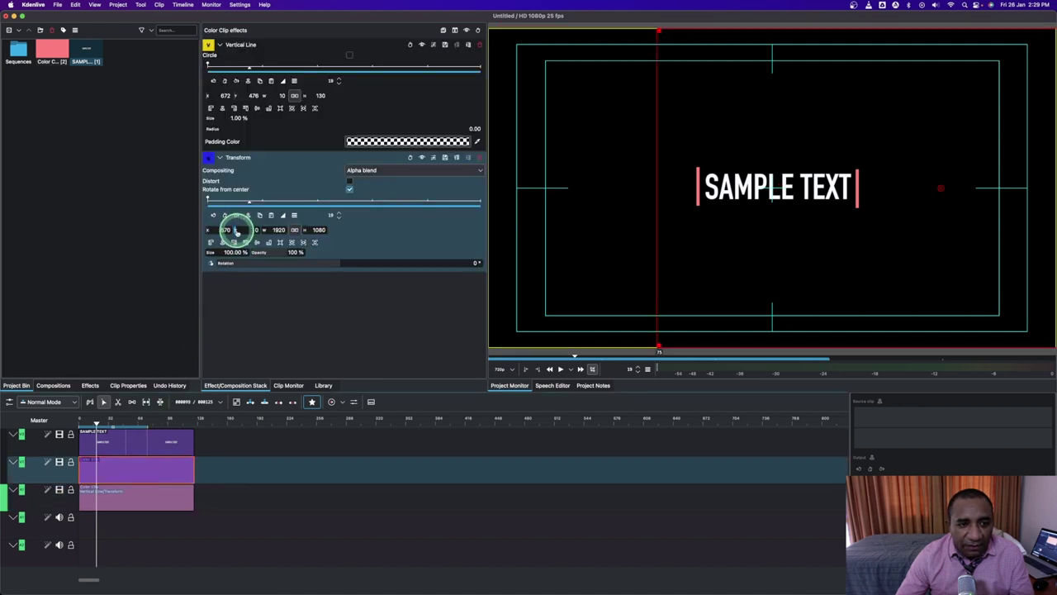
pyautogui.moveTo(235, 230); pyautogui.dragTo(229, 234)
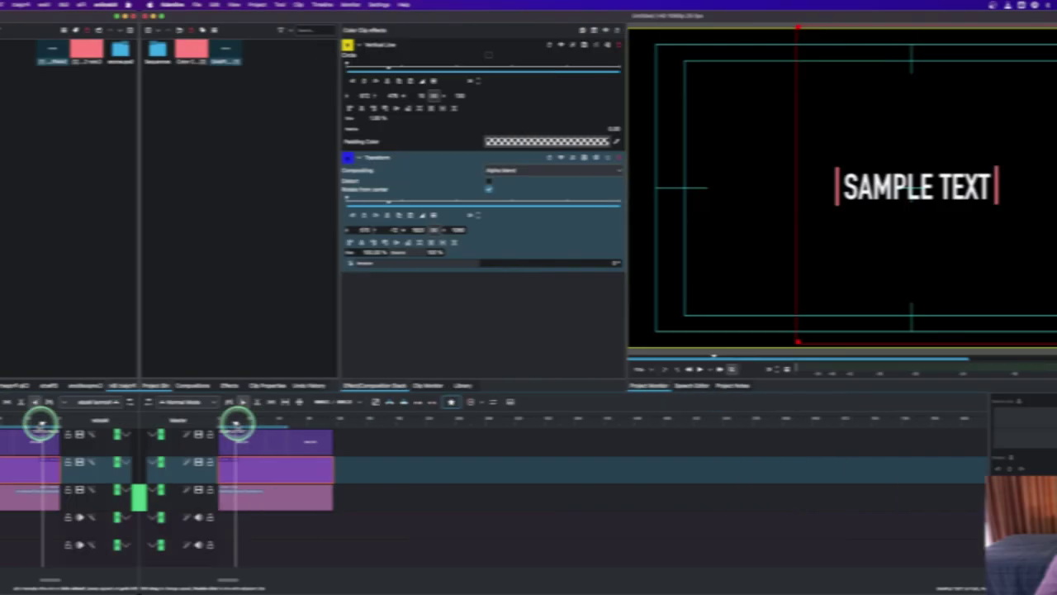
# Step: Position the playhead at frame 13 and set the upper line clip's Transform X to 282 to centre the line
pyautogui.moveTo(97, 424); pyautogui.dragTo(61, 434)
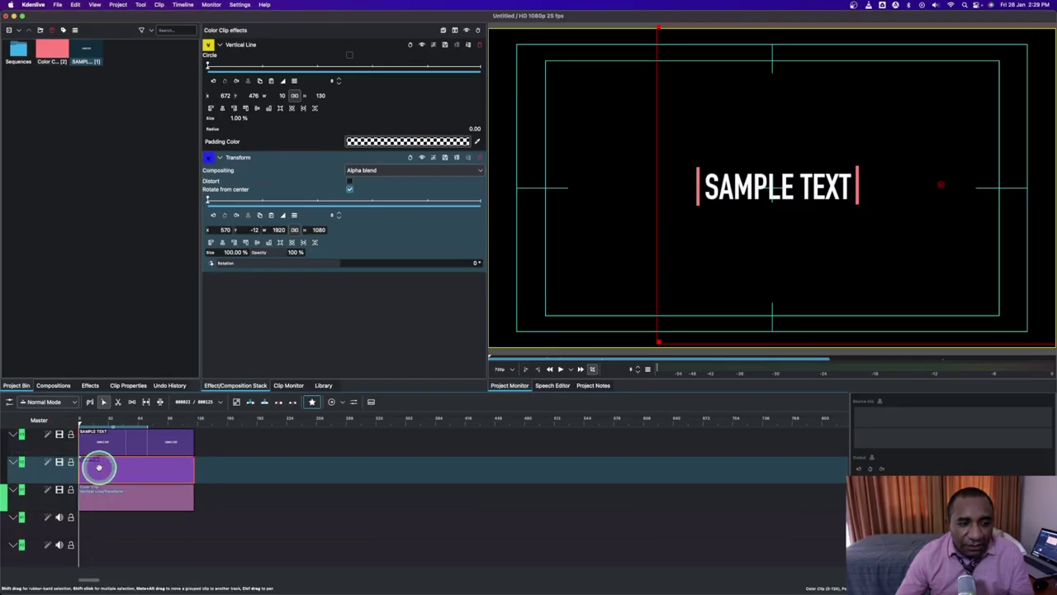
pyautogui.click(83, 421)
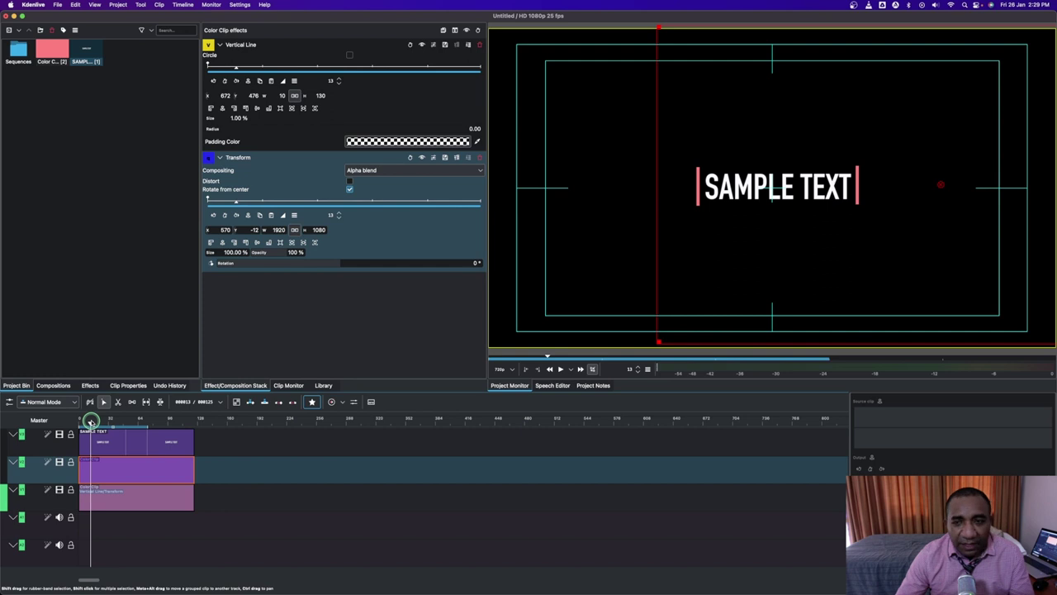
pyautogui.click(91, 421)
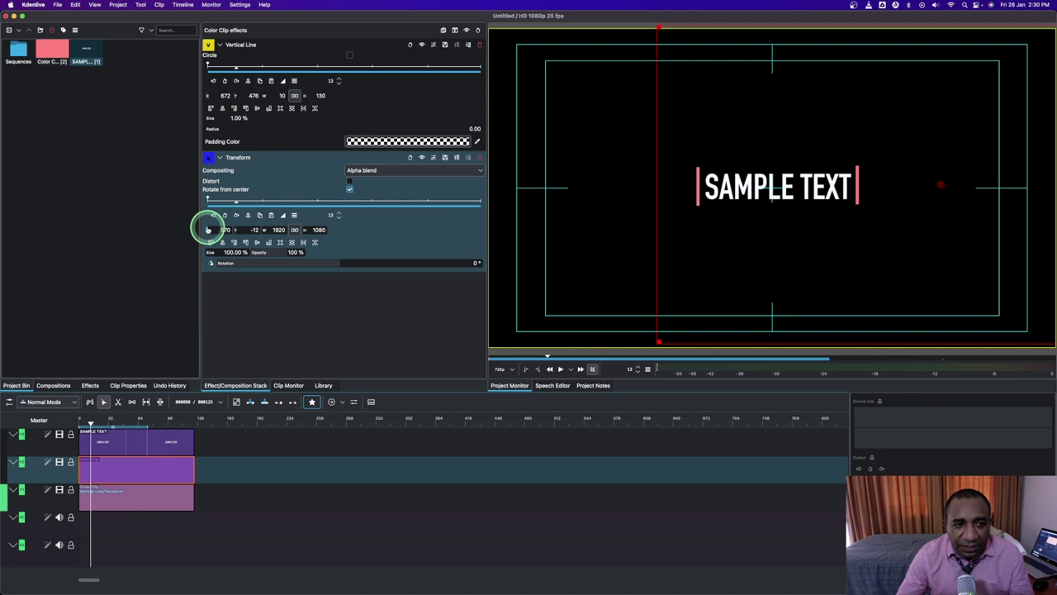
pyautogui.moveTo(208, 229); pyautogui.dragTo(83, 236)
pyautogui.click(71, 435)
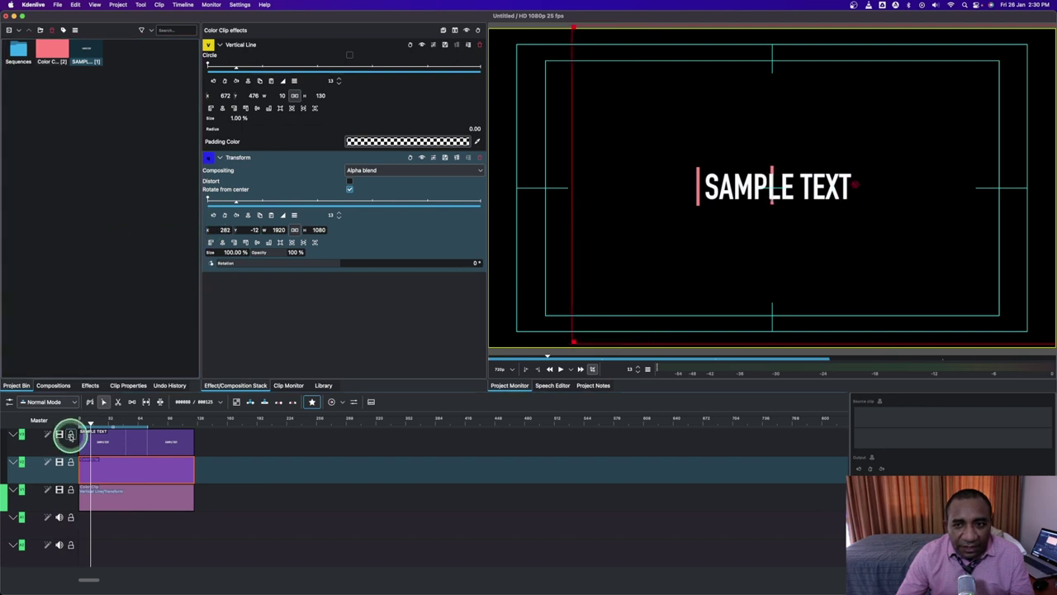
# Step: Overlap both lines at the title's centre with the lower clip's Transform X at 280 and the upper clip's Y at -7
pyautogui.click(113, 498)
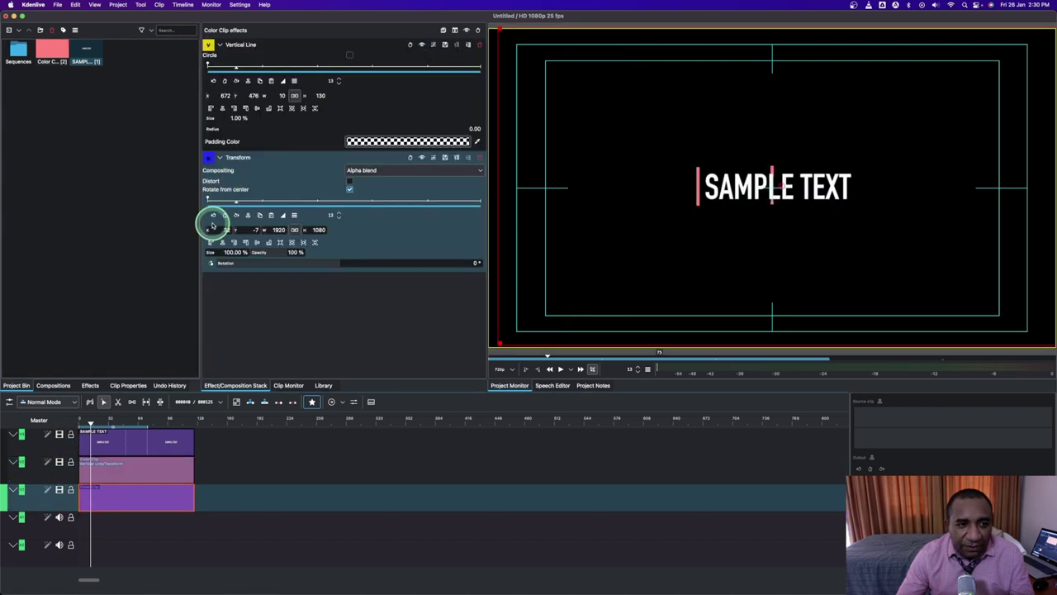
pyautogui.moveTo(212, 225); pyautogui.dragTo(308, 228)
pyautogui.click(132, 466)
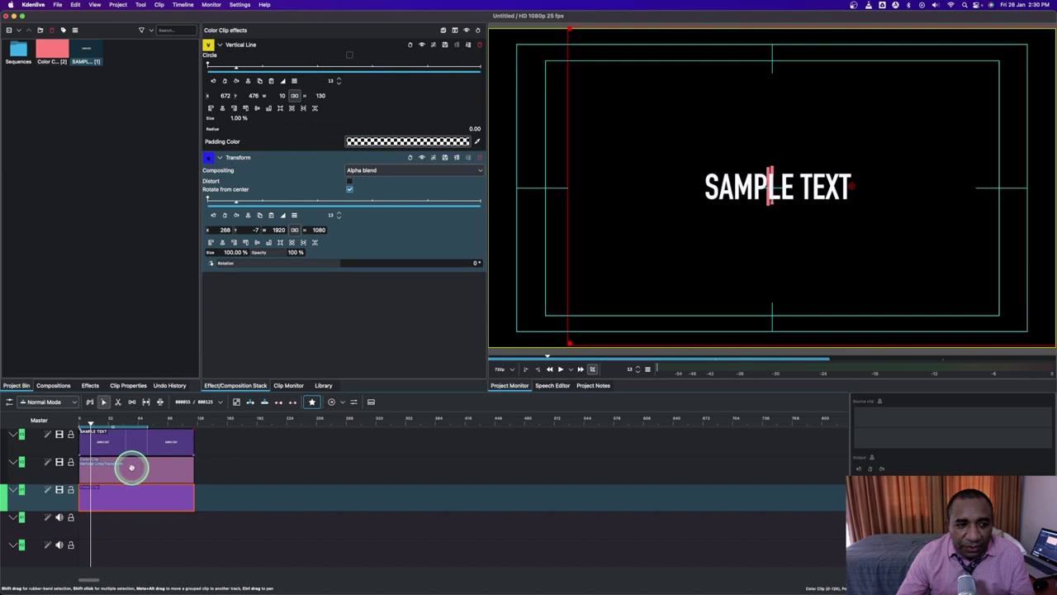
pyautogui.moveTo(236, 230); pyautogui.dragTo(234, 232)
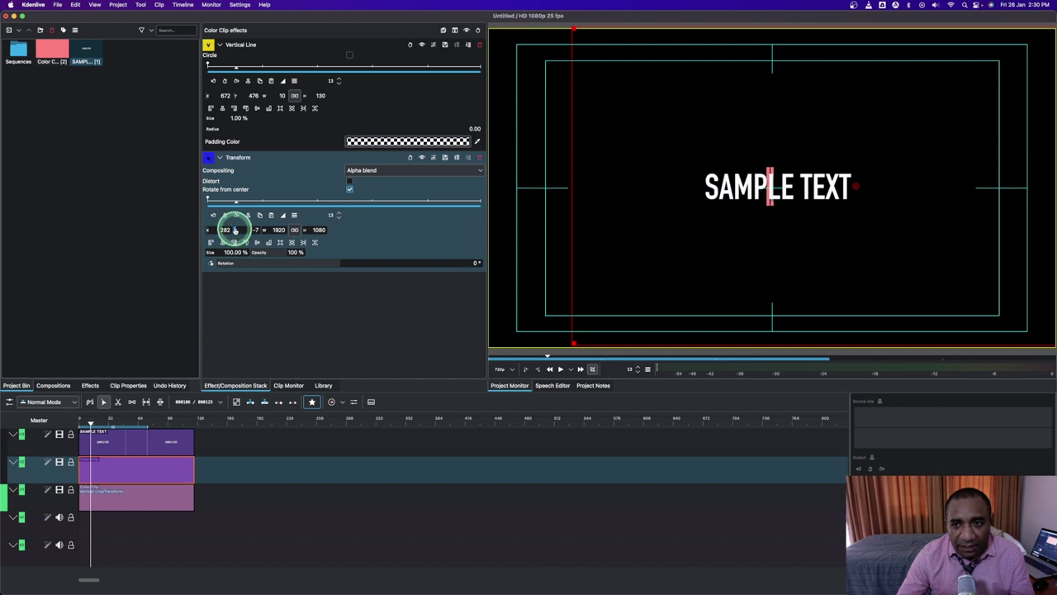
pyautogui.click(111, 491)
pyautogui.moveTo(206, 231); pyautogui.dragTo(215, 232)
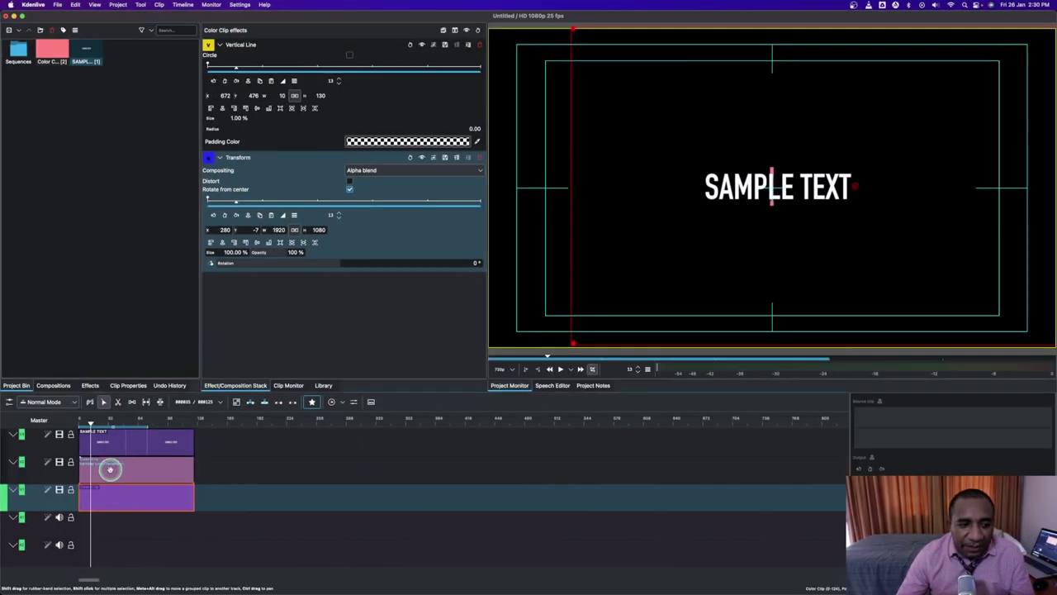
# Step: Add Transform keyframes at frame 13 to both line clips and set the lower clip's X to 576 there
pyautogui.click(109, 469)
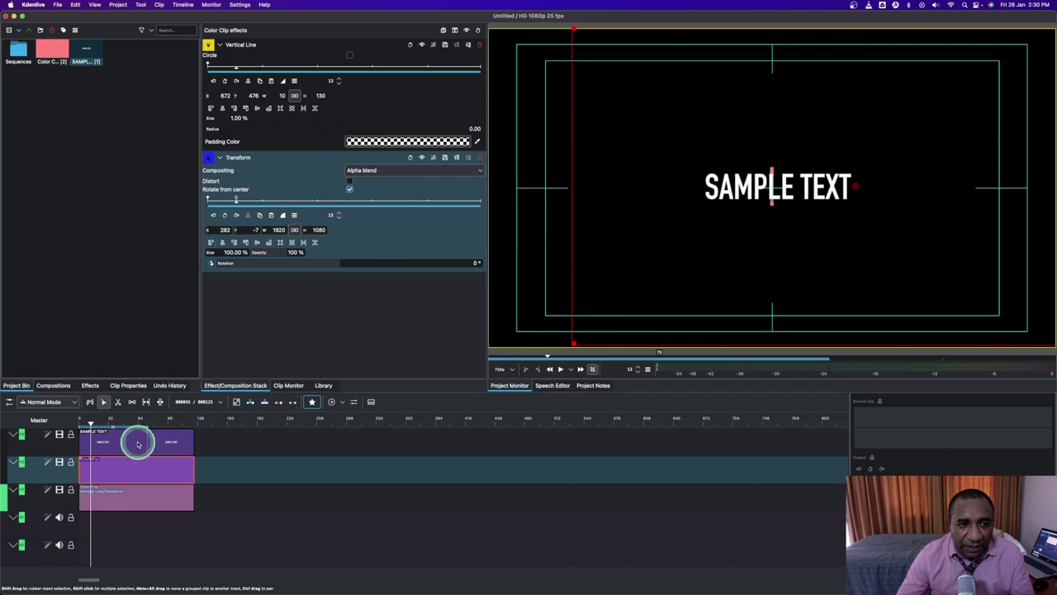
pyautogui.click(121, 488)
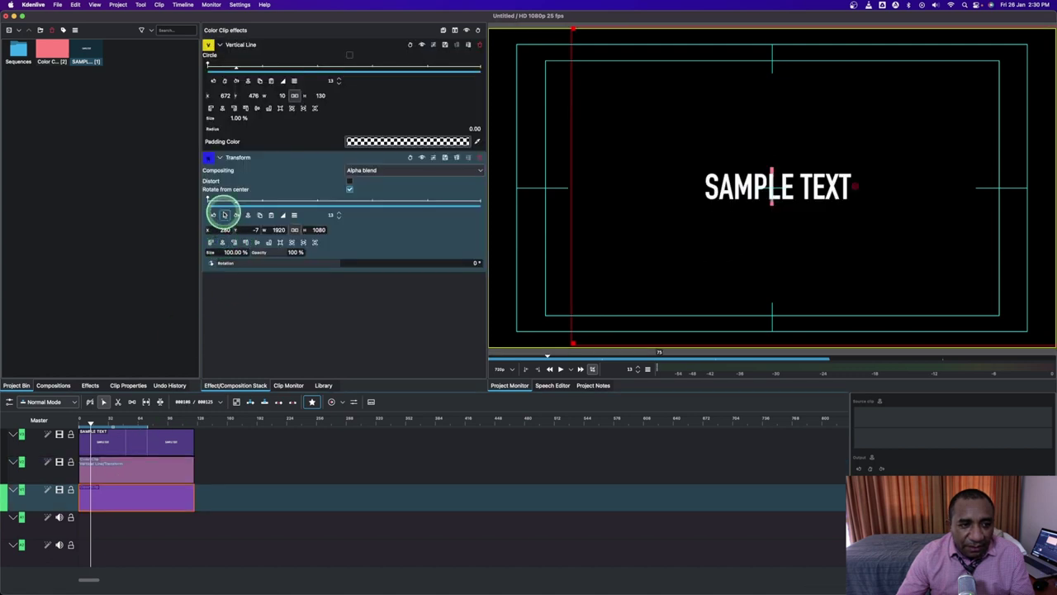
pyautogui.click(224, 214)
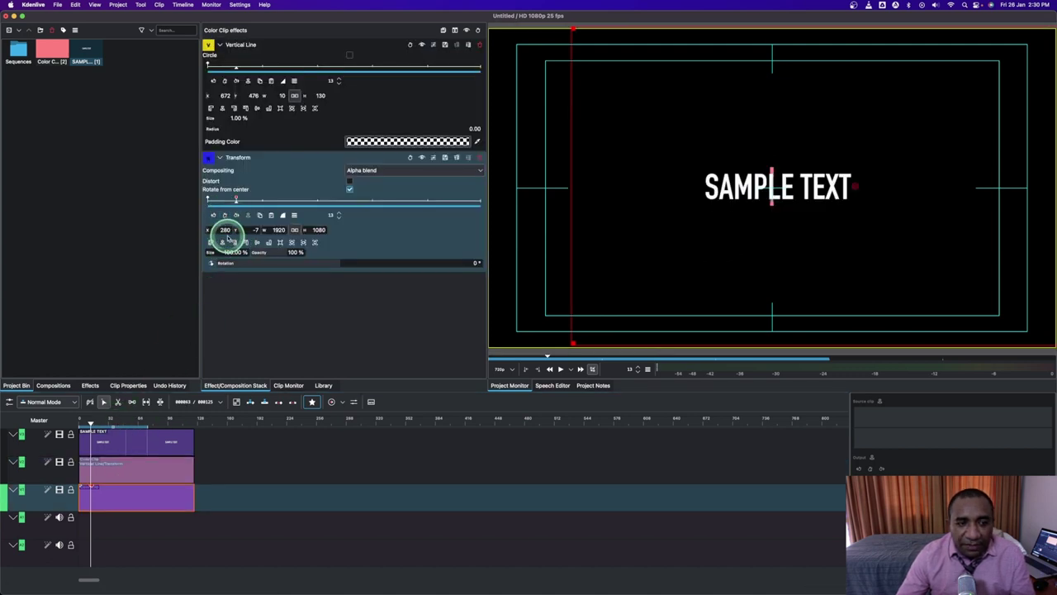
pyautogui.moveTo(208, 229); pyautogui.dragTo(336, 226)
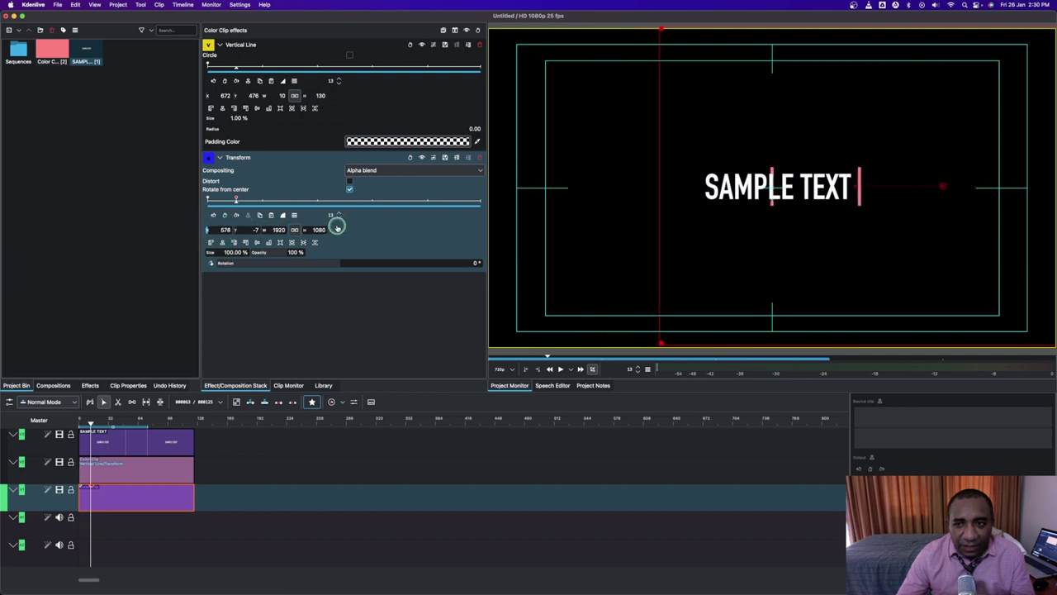
# Step: Set the upper line clip's Transform X to 27 at frame 13 and play the line animation from the start
pyautogui.click(113, 475)
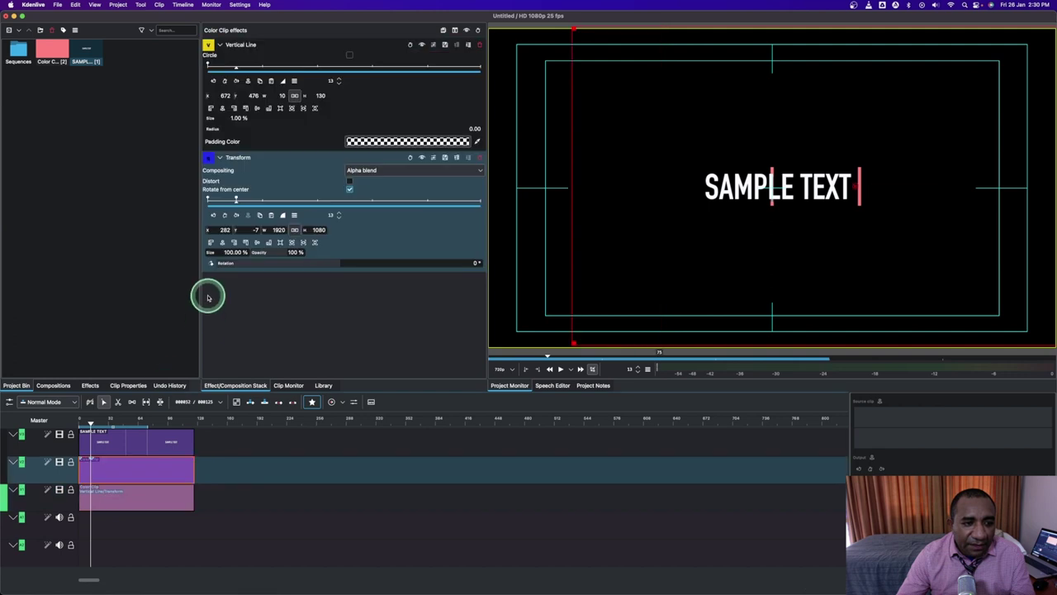
pyautogui.moveTo(206, 230); pyautogui.dragTo(101, 231)
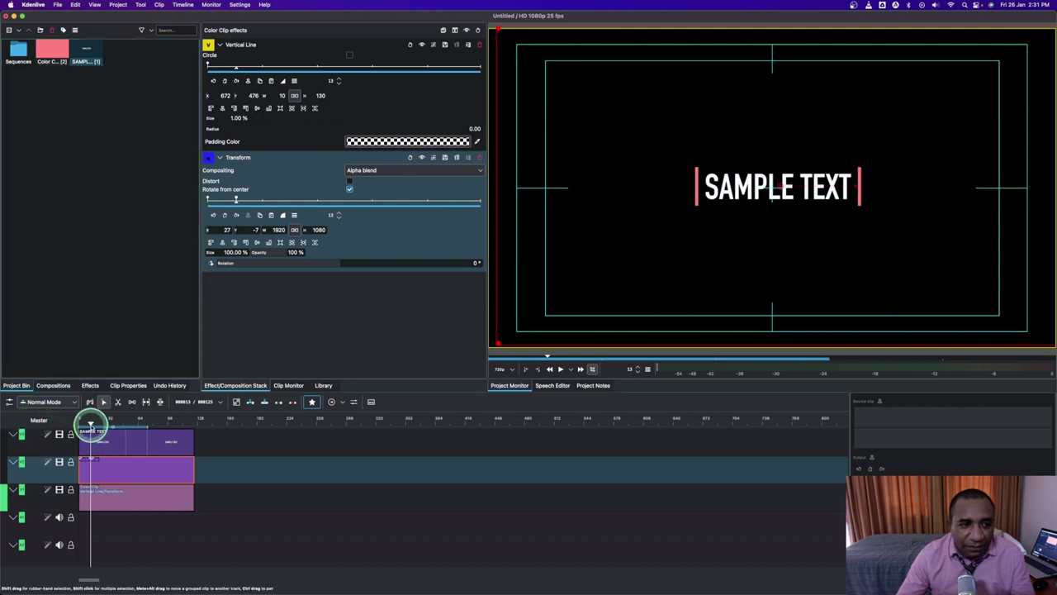
pyautogui.moveTo(90, 424); pyautogui.dragTo(72, 425)
pyautogui.press('space')
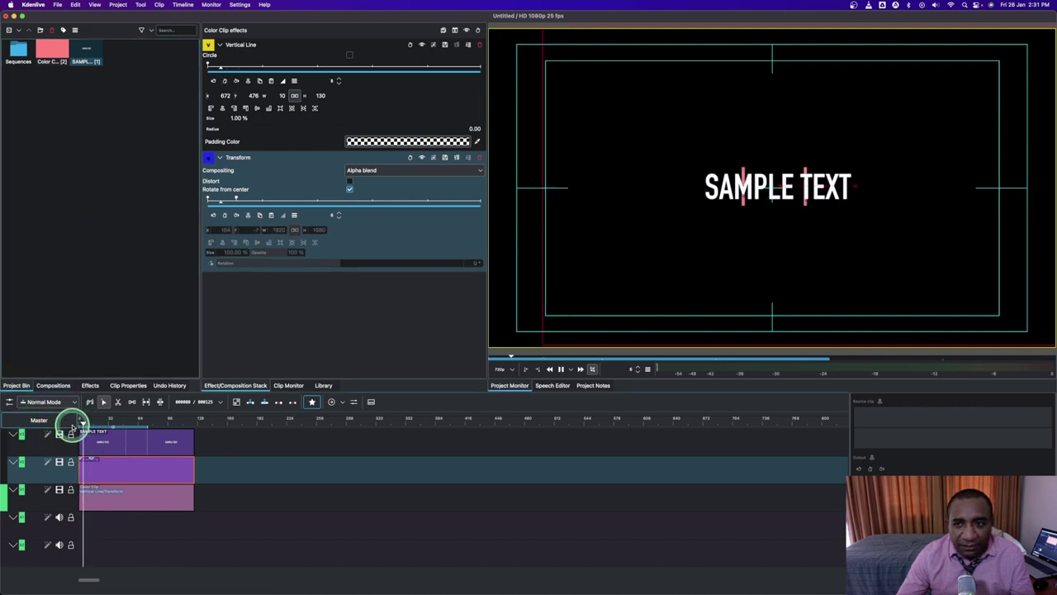
pyautogui.press('space')
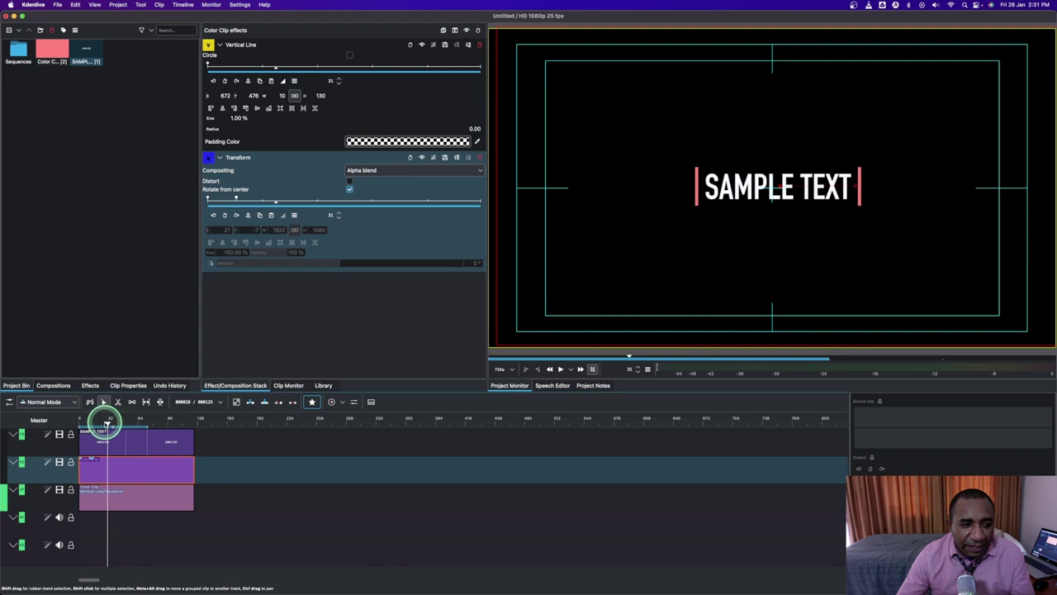
# Step: Revisit the upper line clip's Transform keyframe at frame 13 and position the playhead at frame 20
pyautogui.moveTo(109, 423); pyautogui.dragTo(100, 424)
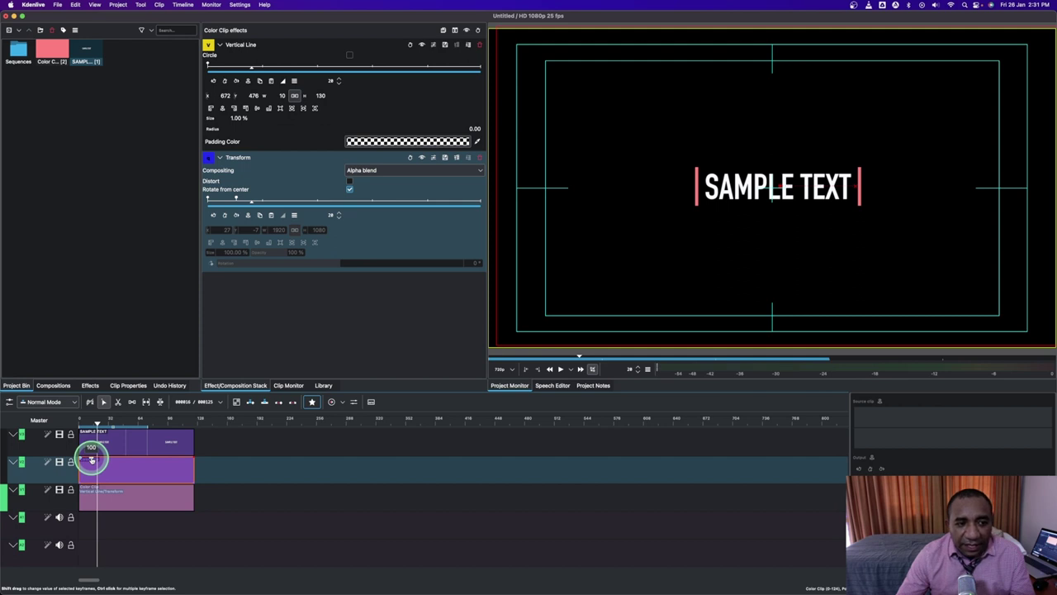
pyautogui.click(91, 460)
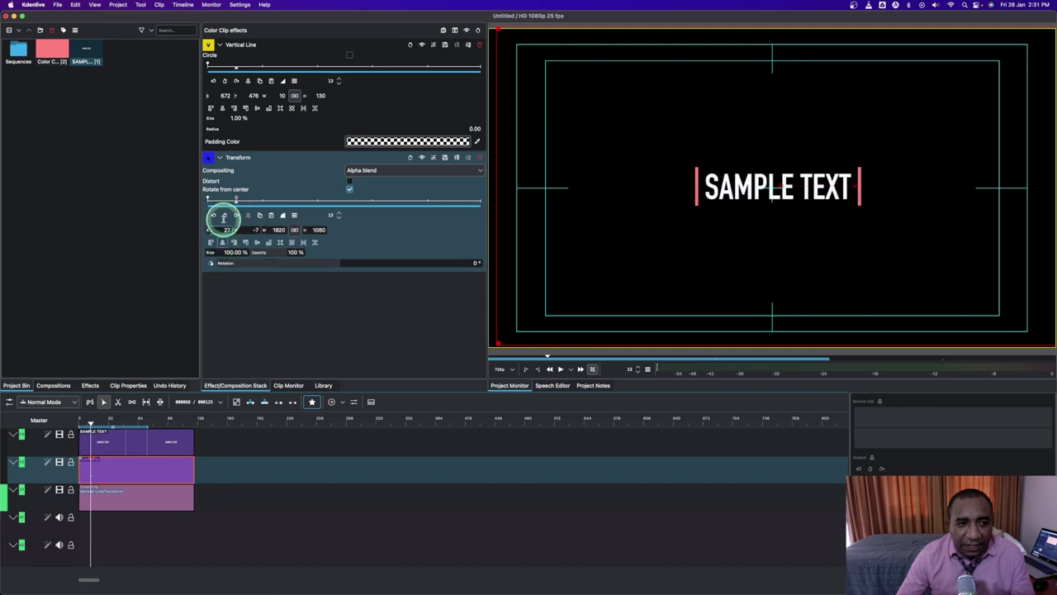
pyautogui.click(237, 199)
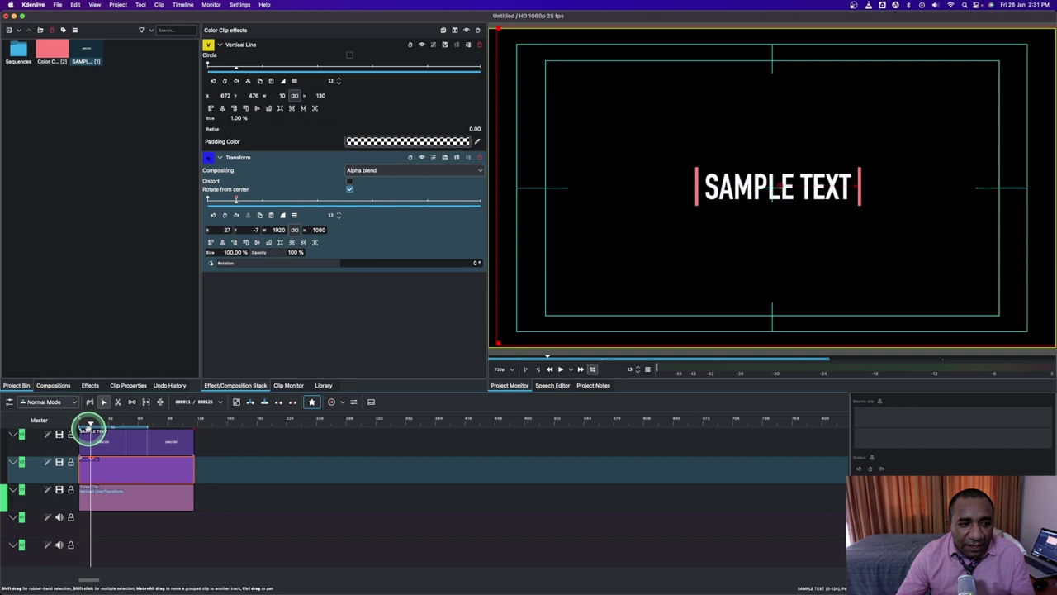
pyautogui.scroll(4, 331, 217)
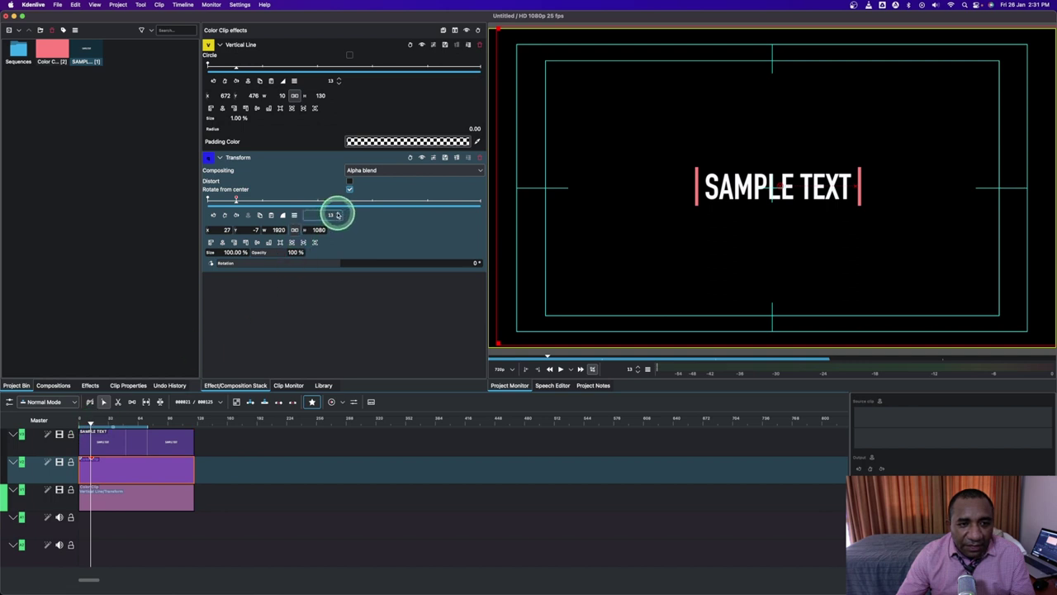
pyautogui.scroll(5, 337, 215)
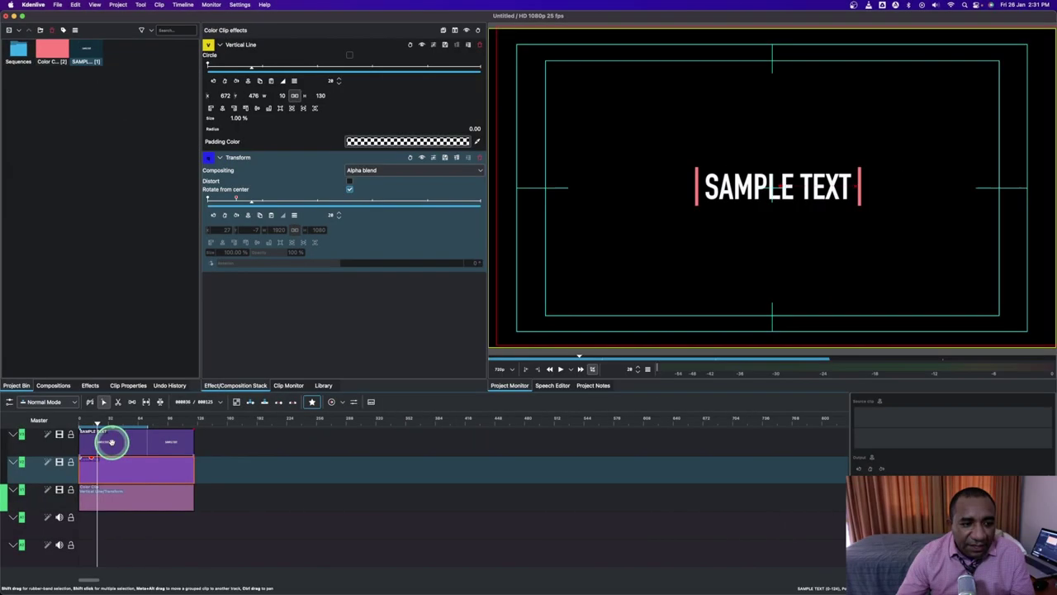
# Step: Apply the Transform and Crop by padding effects to the SAMPLE TEXT clip
pyautogui.click(109, 442)
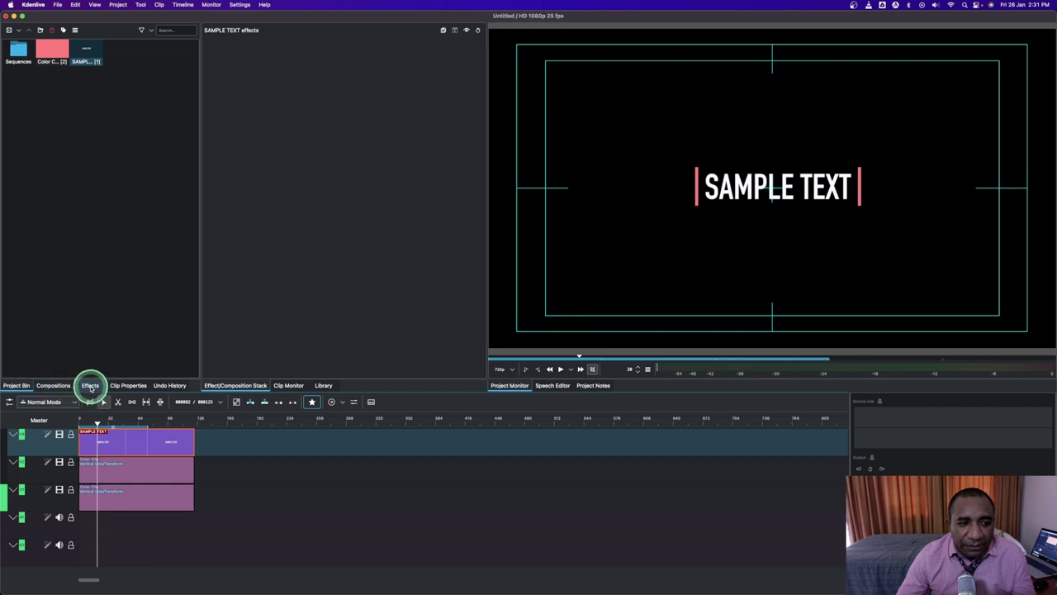
pyautogui.click(91, 386)
pyautogui.click(75, 266)
pyautogui.click(23, 30)
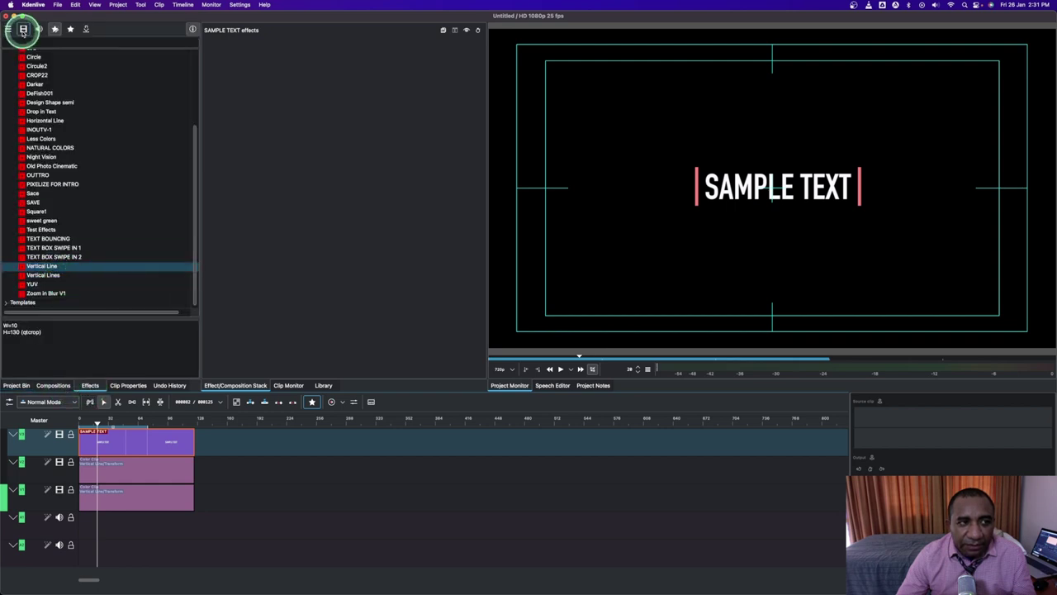
pyautogui.click(312, 401)
pyautogui.moveTo(318, 432); pyautogui.dragTo(137, 431)
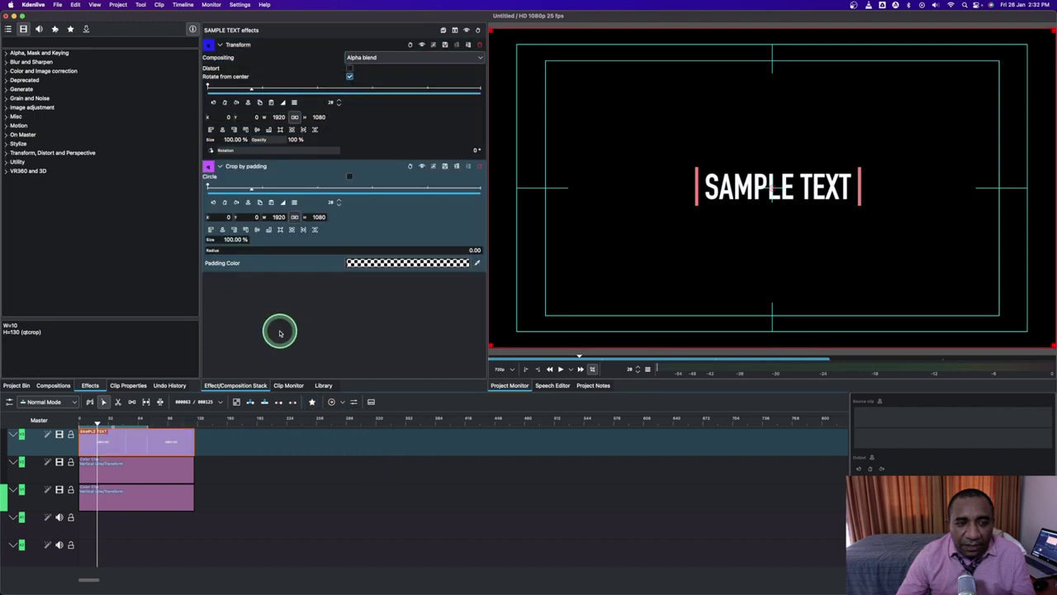
# Step: Hide the title below the lines by setting its Transform Y to 147 and its Crop by padding Y to -451
pyautogui.click(224, 116)
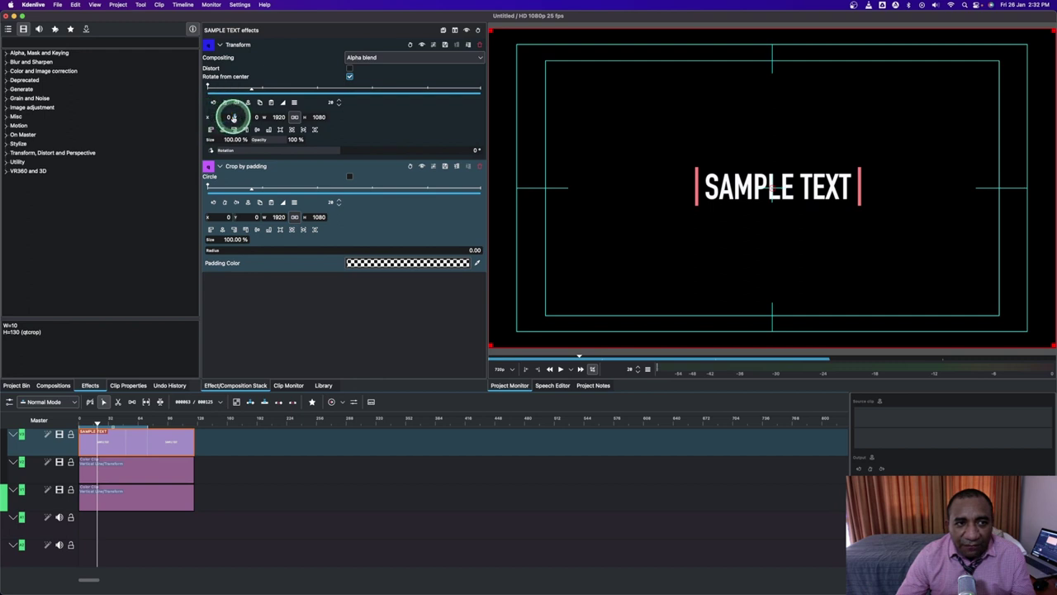
pyautogui.moveTo(235, 118); pyautogui.dragTo(298, 89)
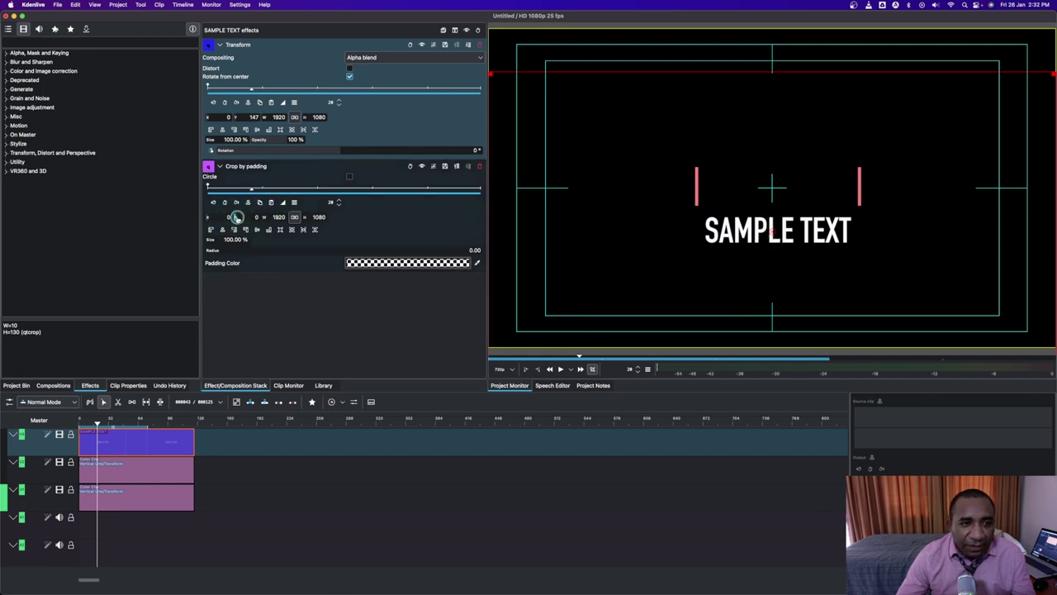
pyautogui.moveTo(236, 216); pyautogui.dragTo(50, 264)
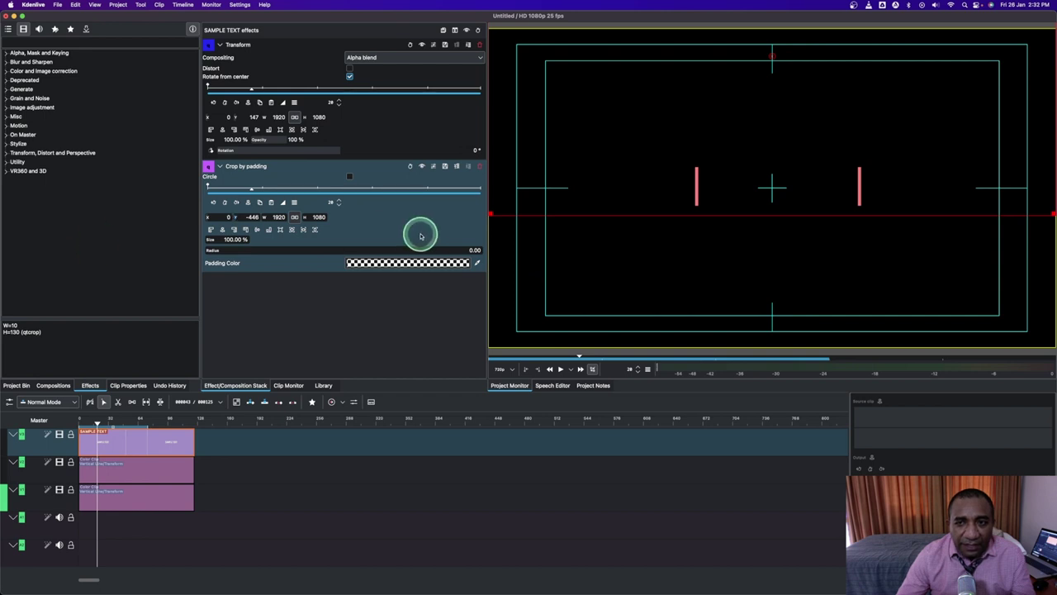
pyautogui.moveTo(236, 217); pyautogui.dragTo(232, 220)
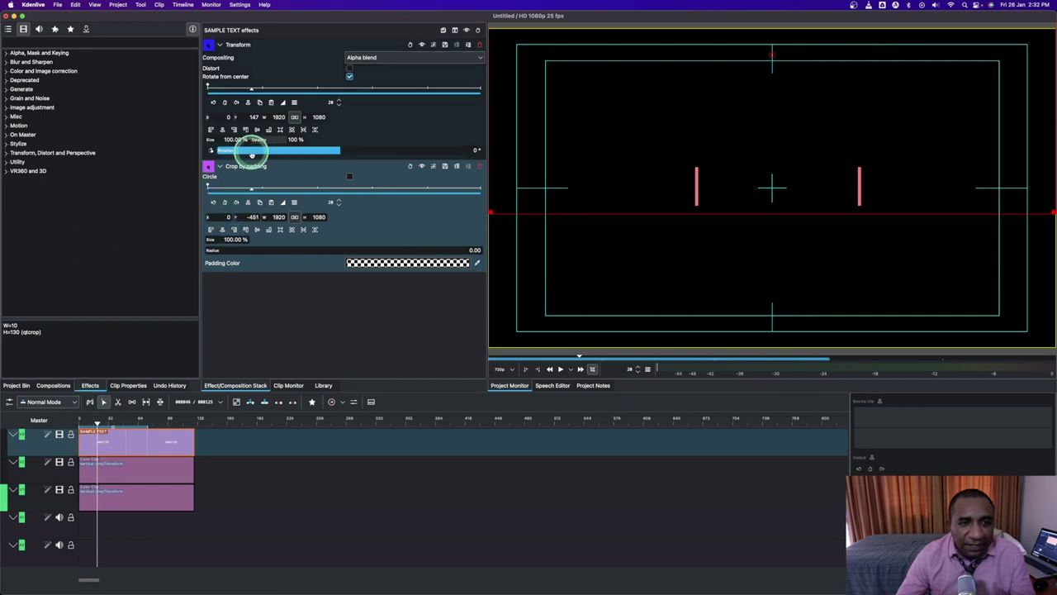
# Step: Add Transform keyframes to the title at frames 20 and 26, and set Y to 2 at frame 26
pyautogui.click(224, 104)
pyautogui.moveTo(98, 421); pyautogui.dragTo(99, 422)
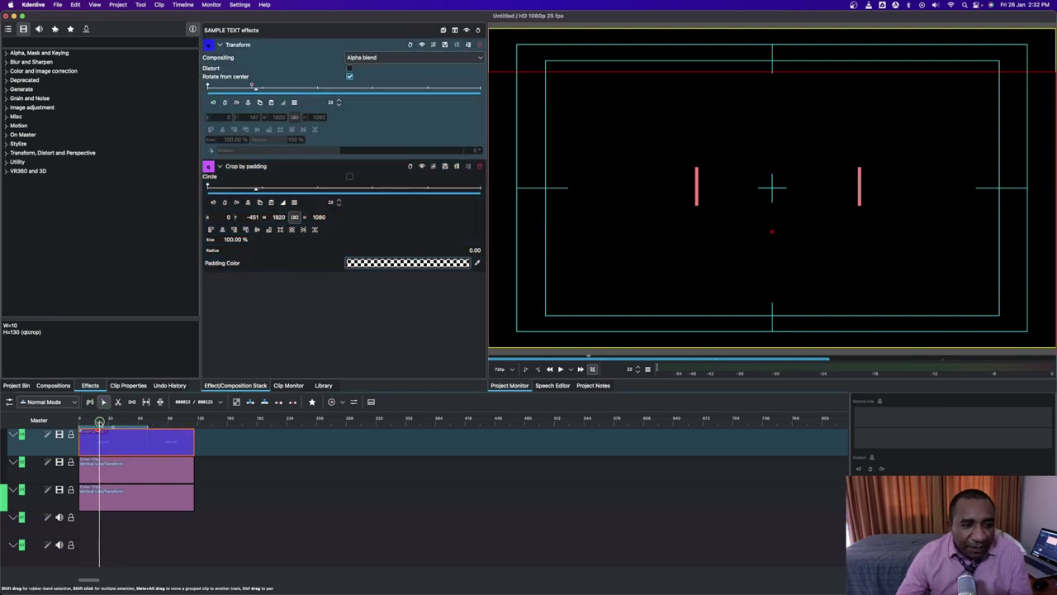
pyautogui.click(223, 101)
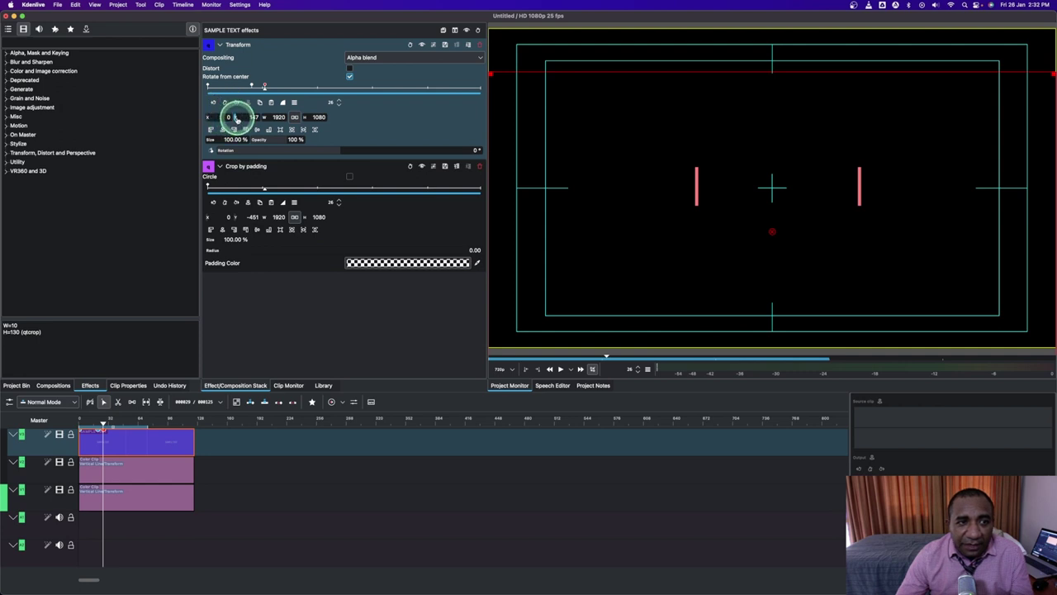
pyautogui.moveTo(237, 118); pyautogui.dragTo(171, 140)
# Step: Play the sequence from the start to check the title rising between the lines
pyautogui.moveTo(104, 422); pyautogui.dragTo(59, 435)
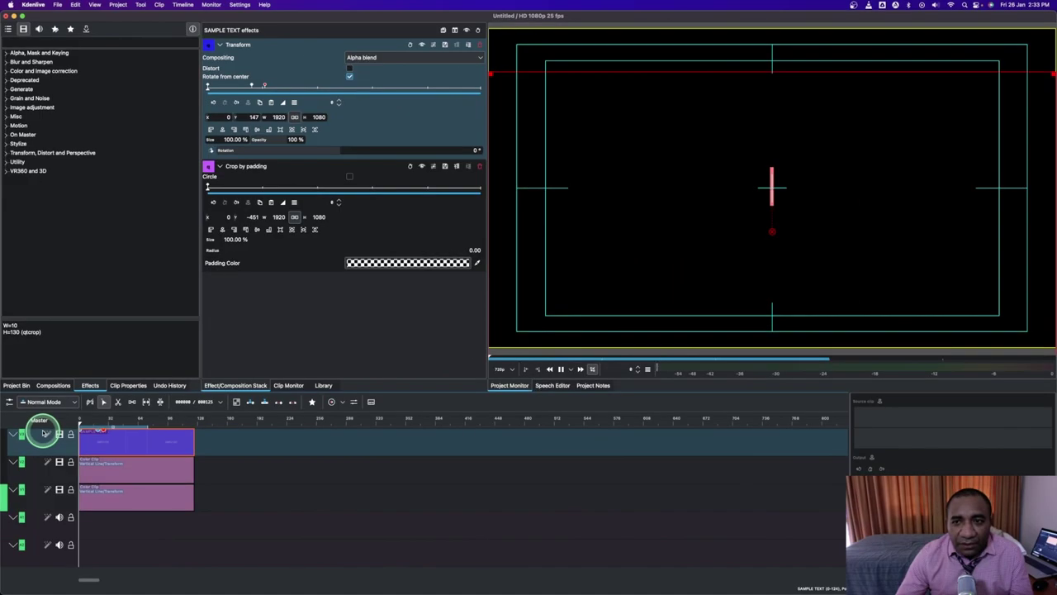
pyautogui.press('space')
pyautogui.click(125, 442)
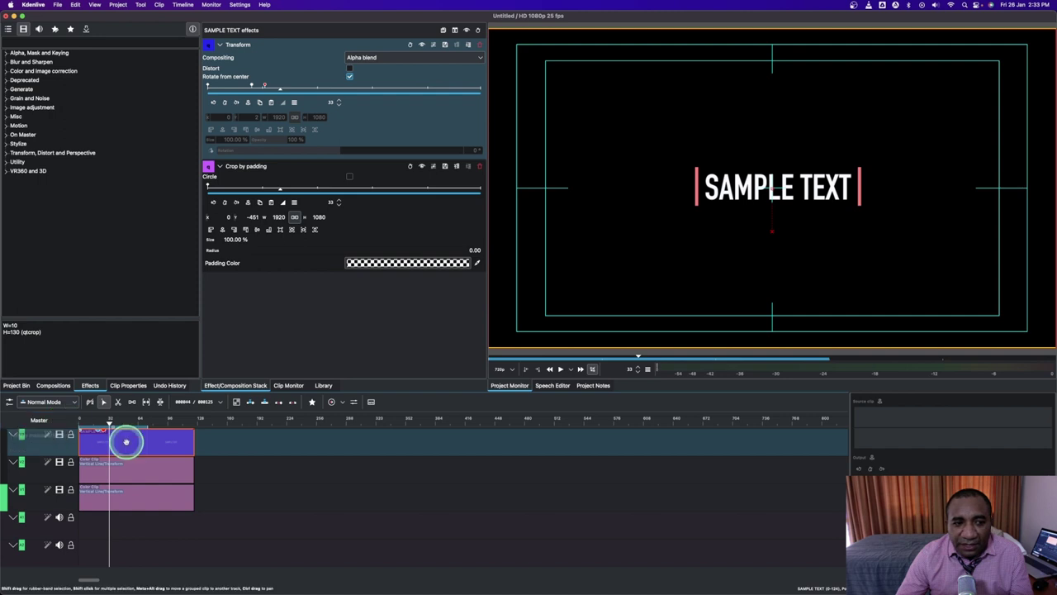